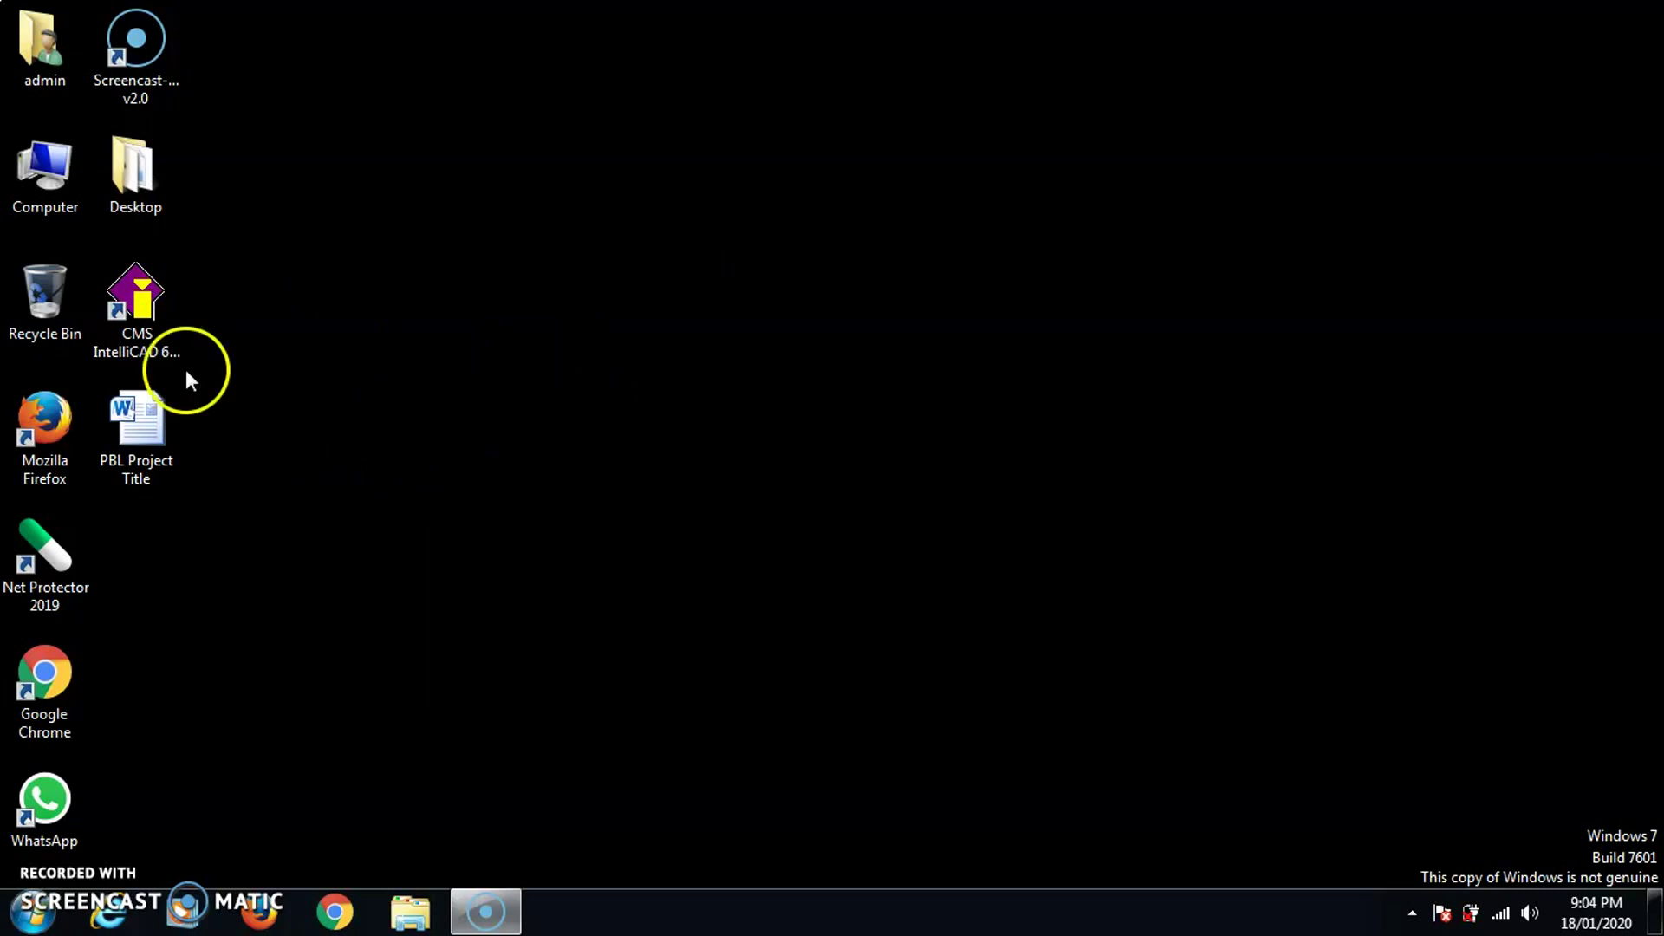
- Launch CMS IntelliCAD from its desktop shortcut, dismissing the warning and disabling macros
left_click(139, 310)
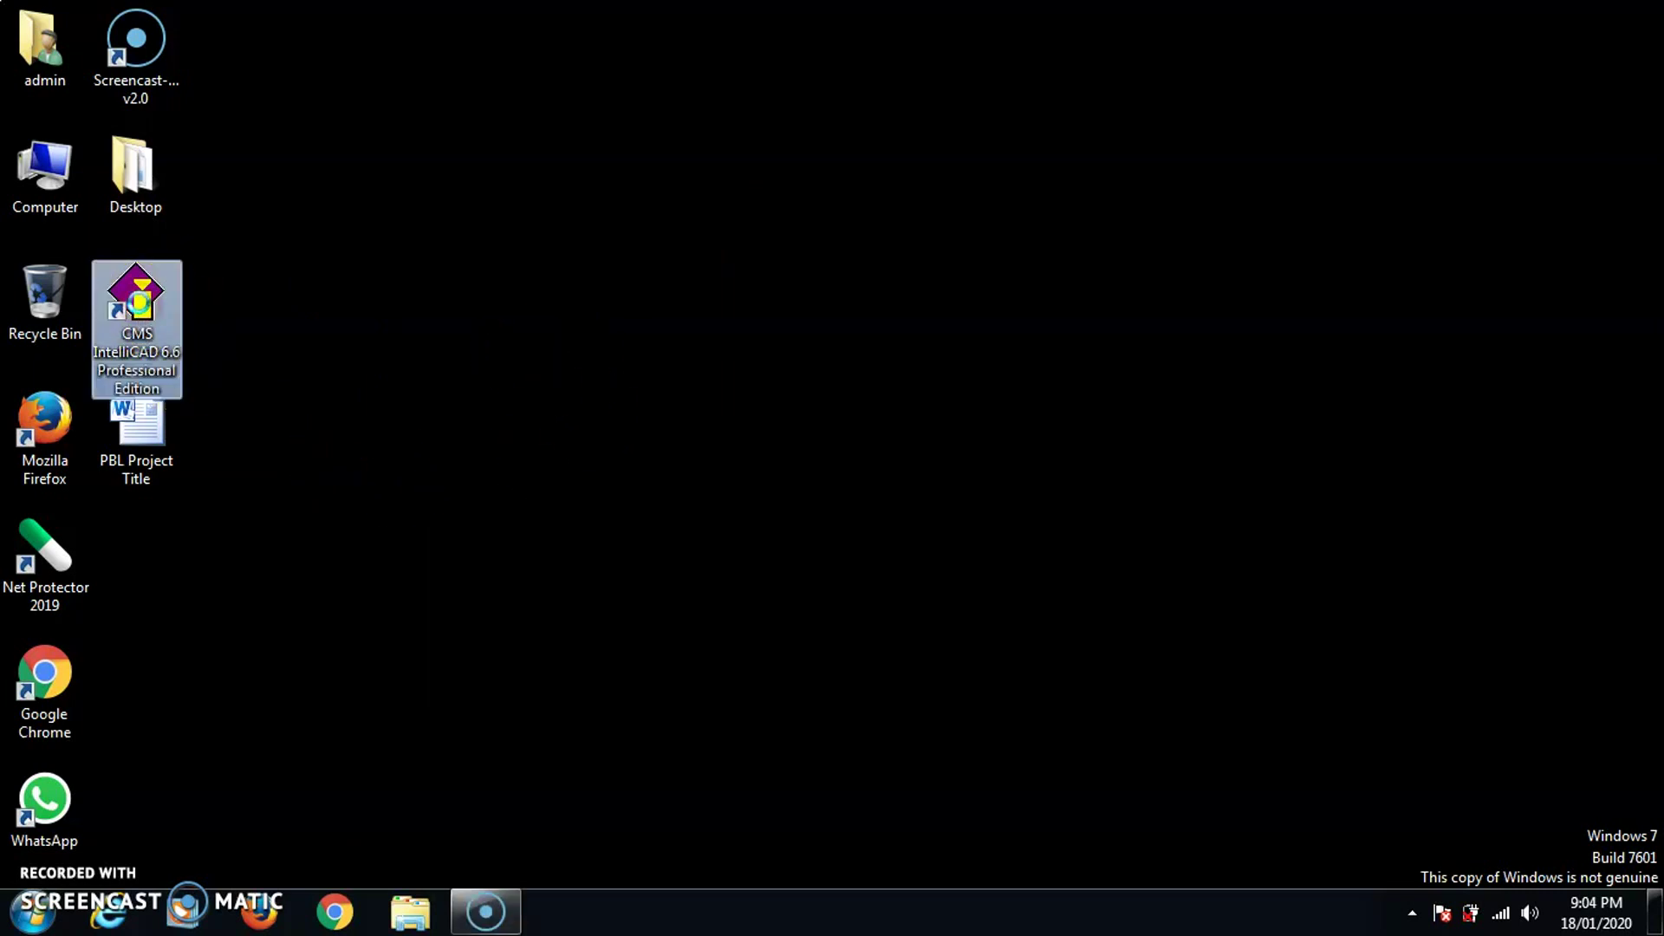
right_click(181, 297)
left_click(211, 315)
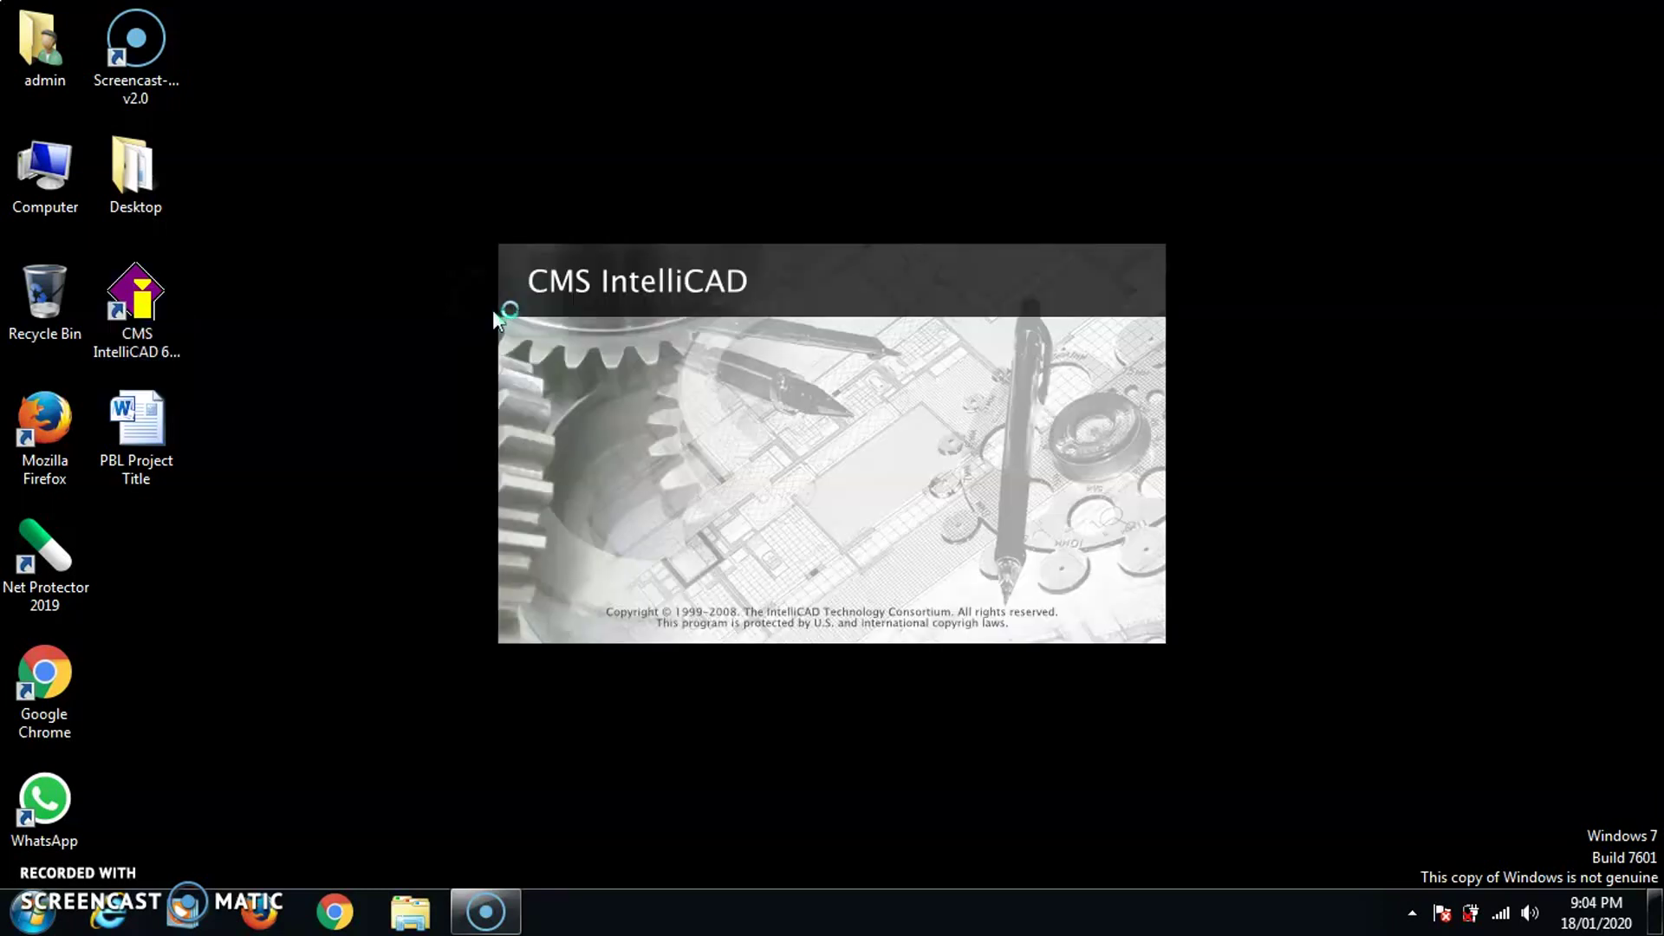
left_click(1064, 592)
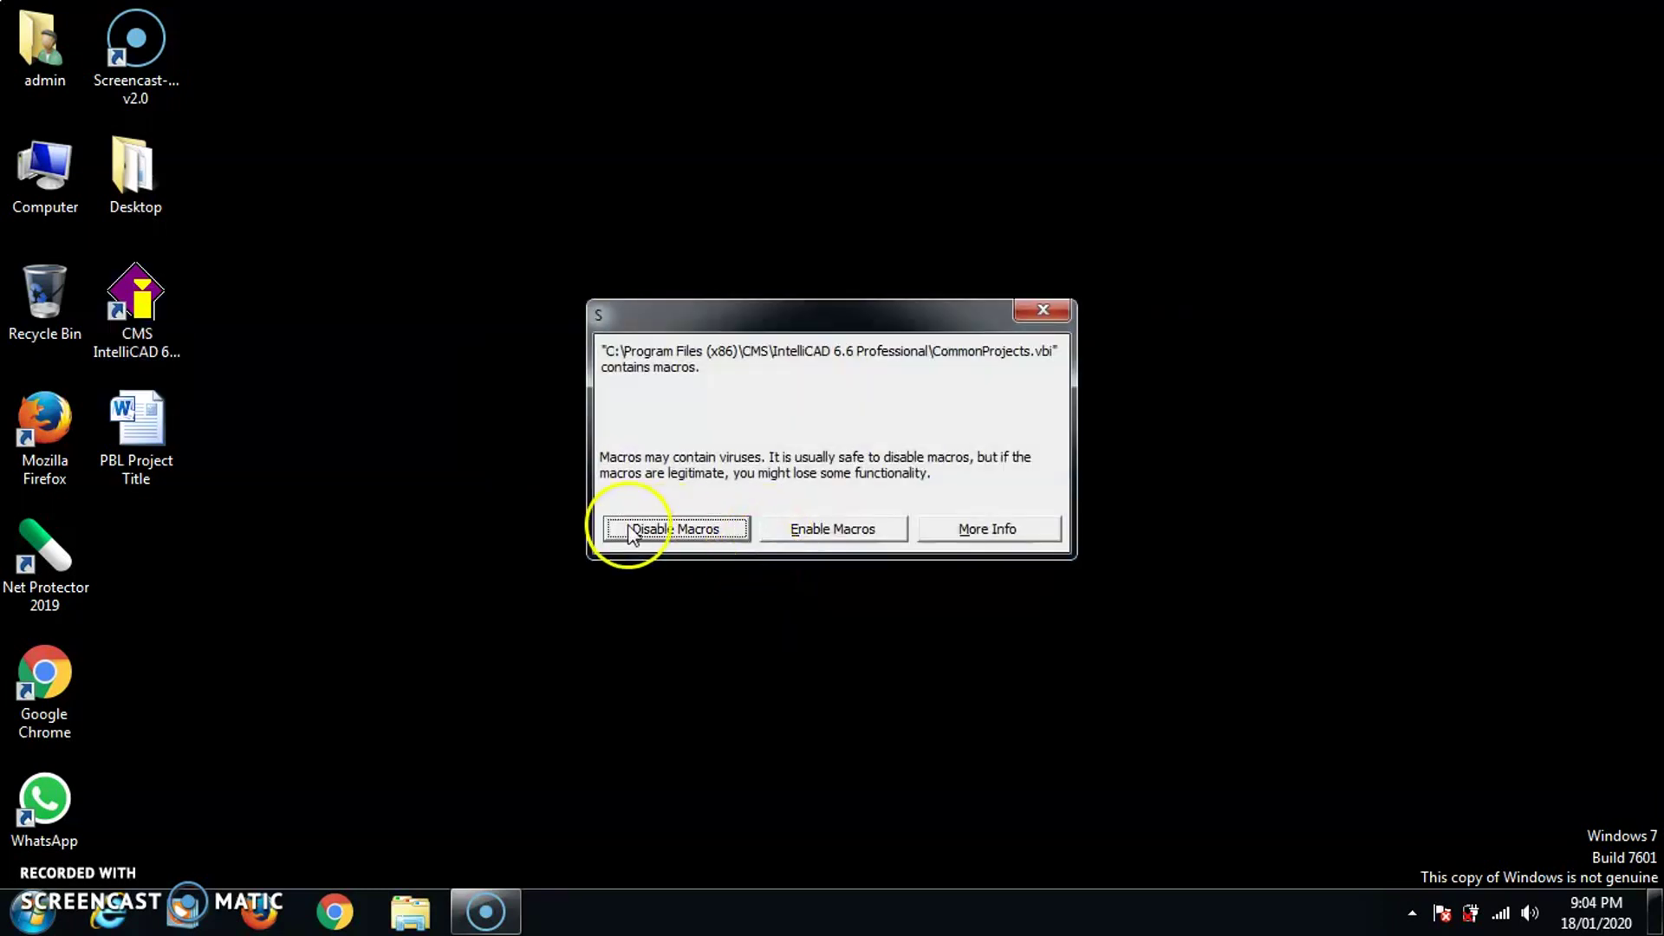
left_click(632, 531)
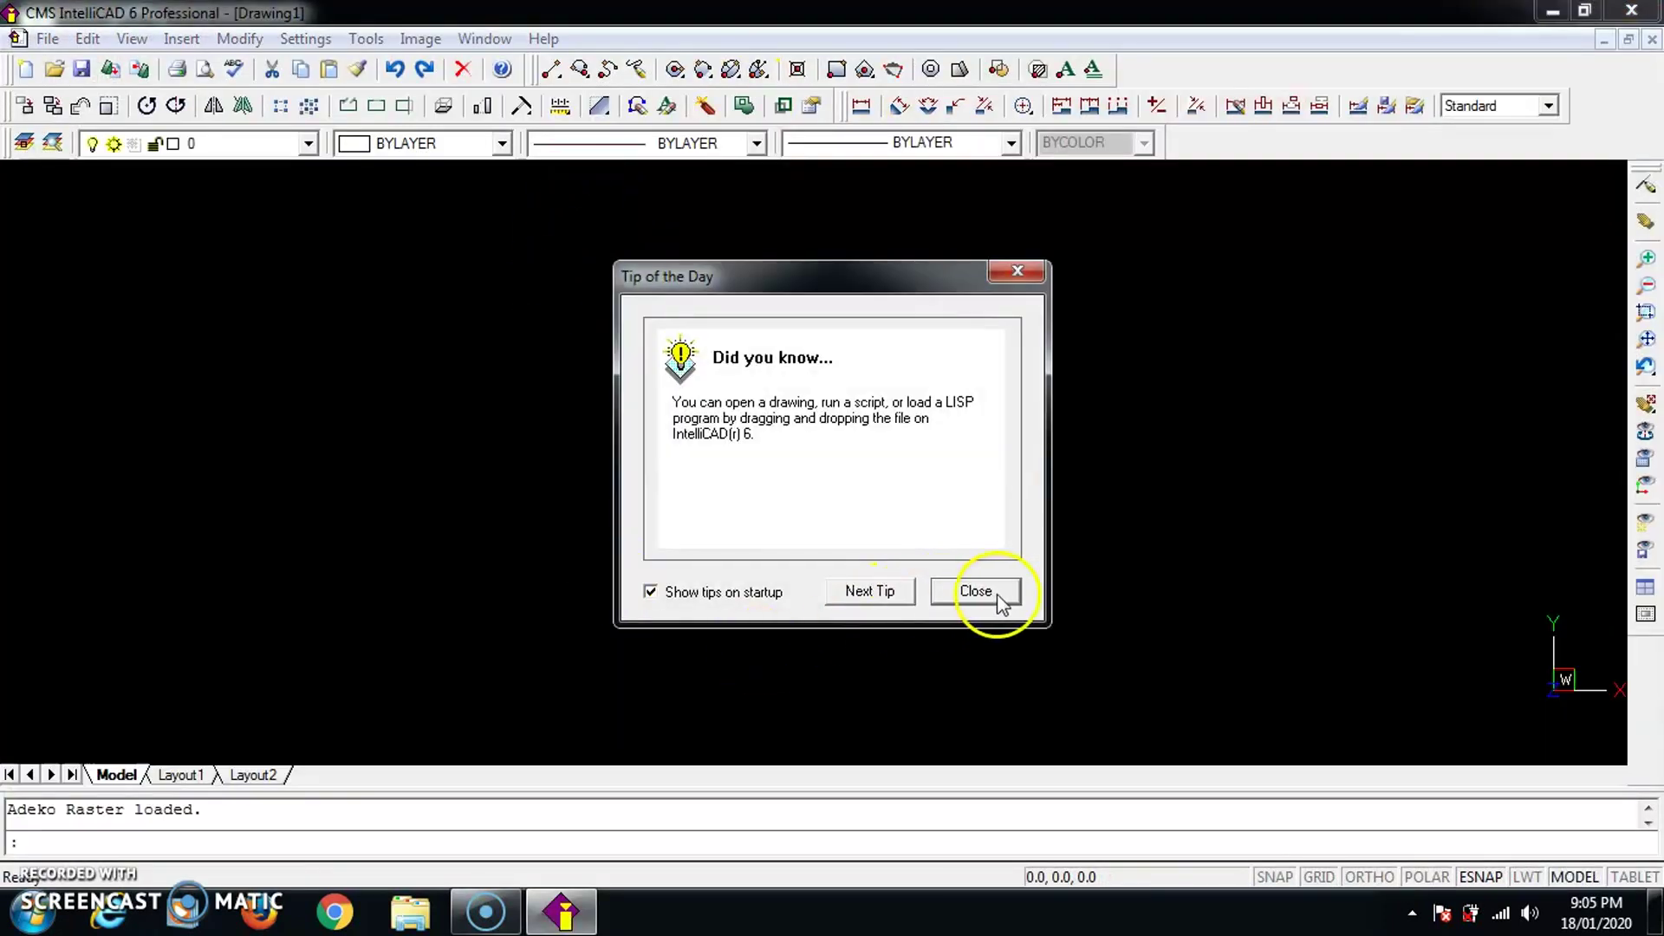
- Dismiss the Tip of the Day and start the Line command from the Insert menu
left_click(1000, 593)
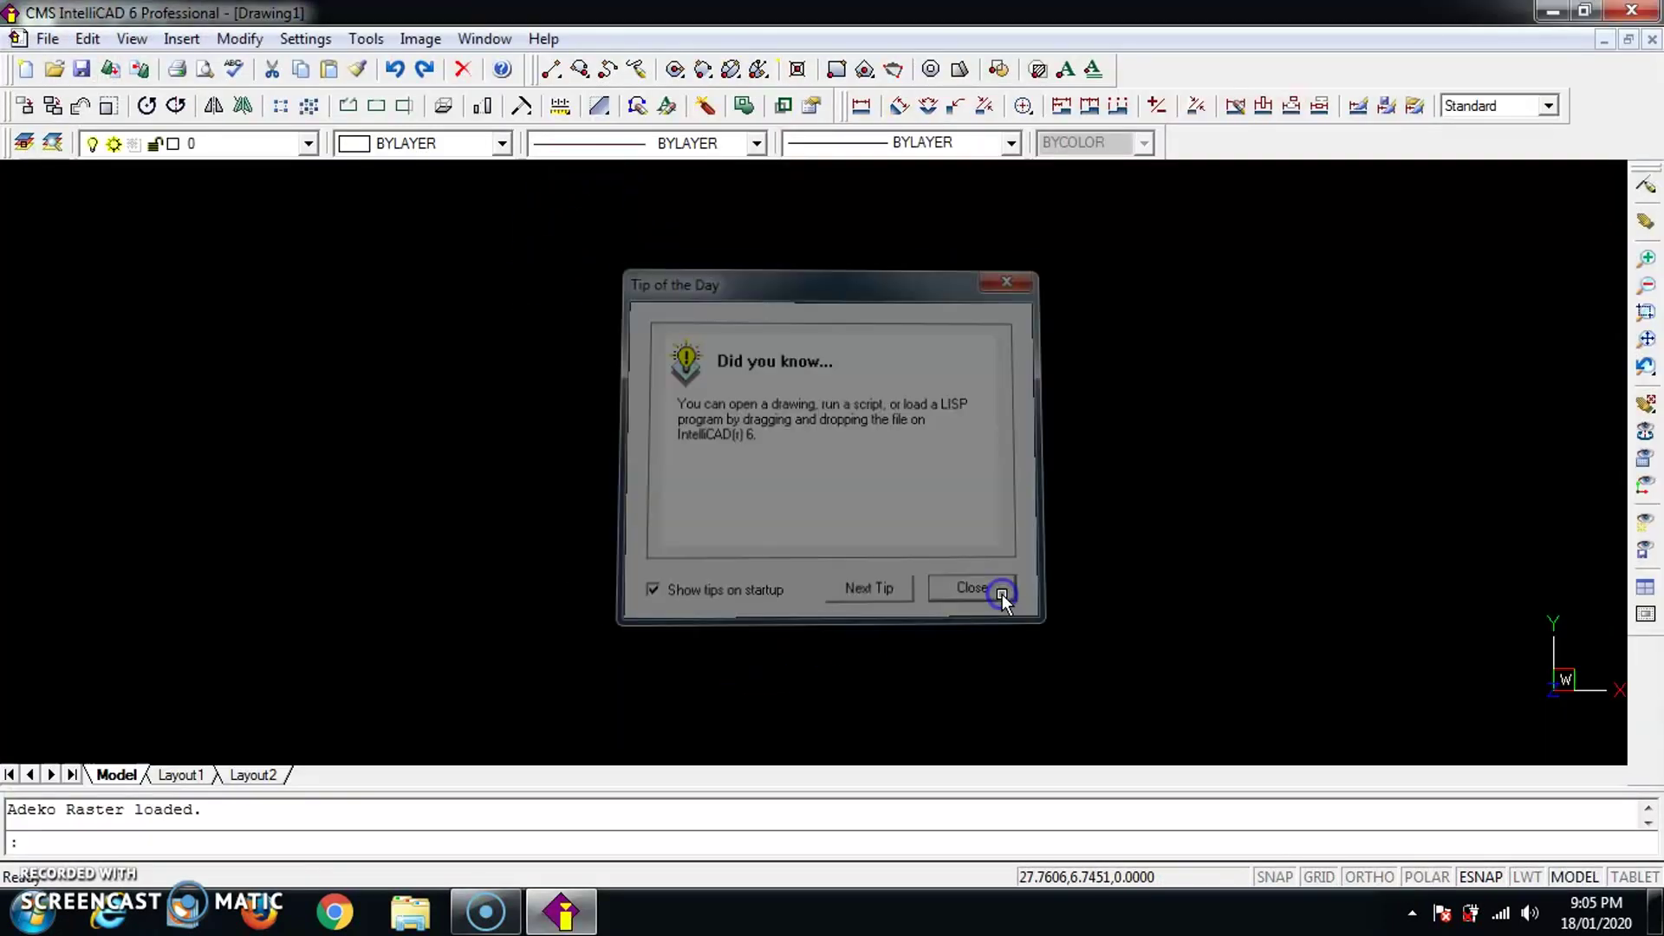
left_click(182, 39)
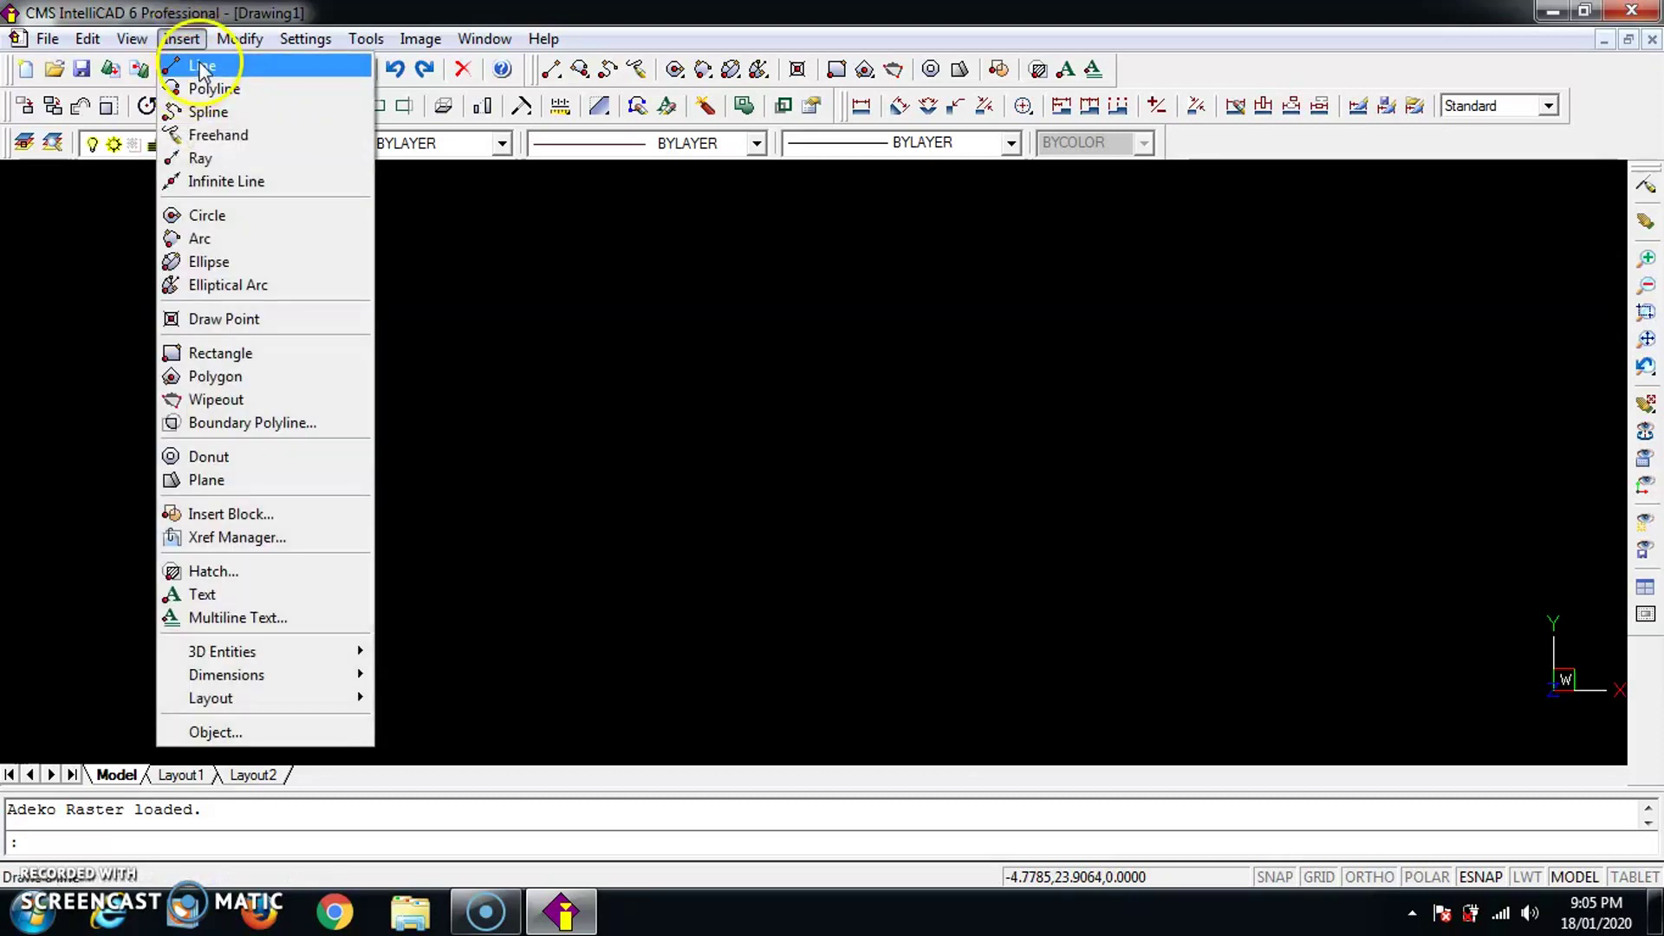
left_click(202, 70)
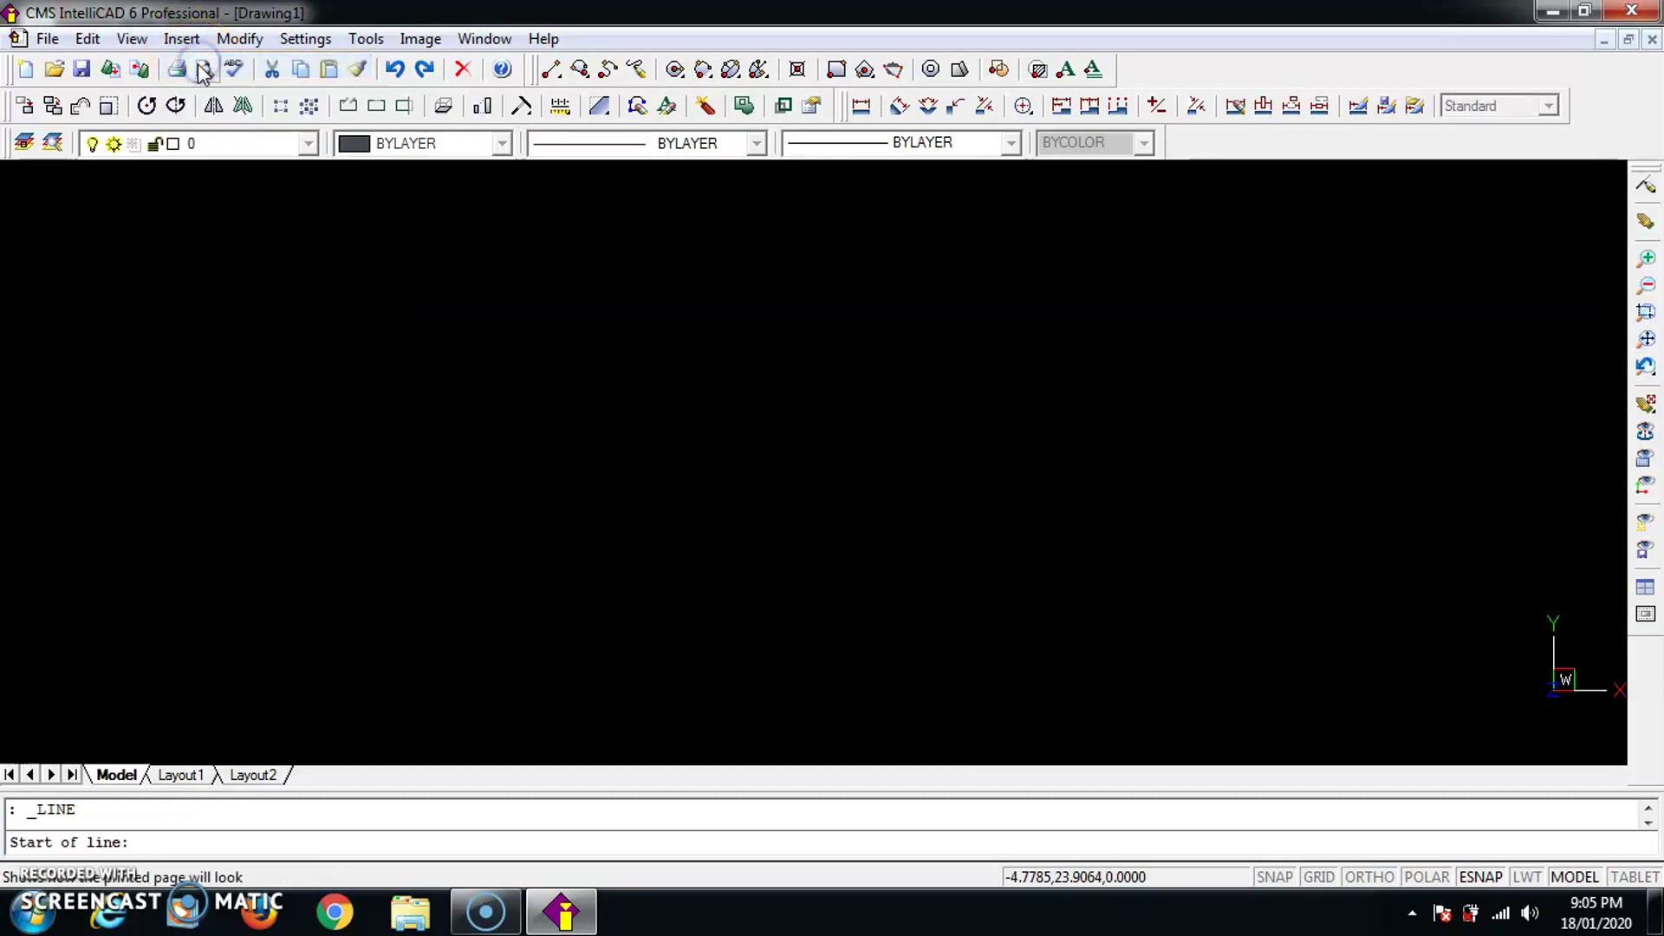
left_click(182, 39)
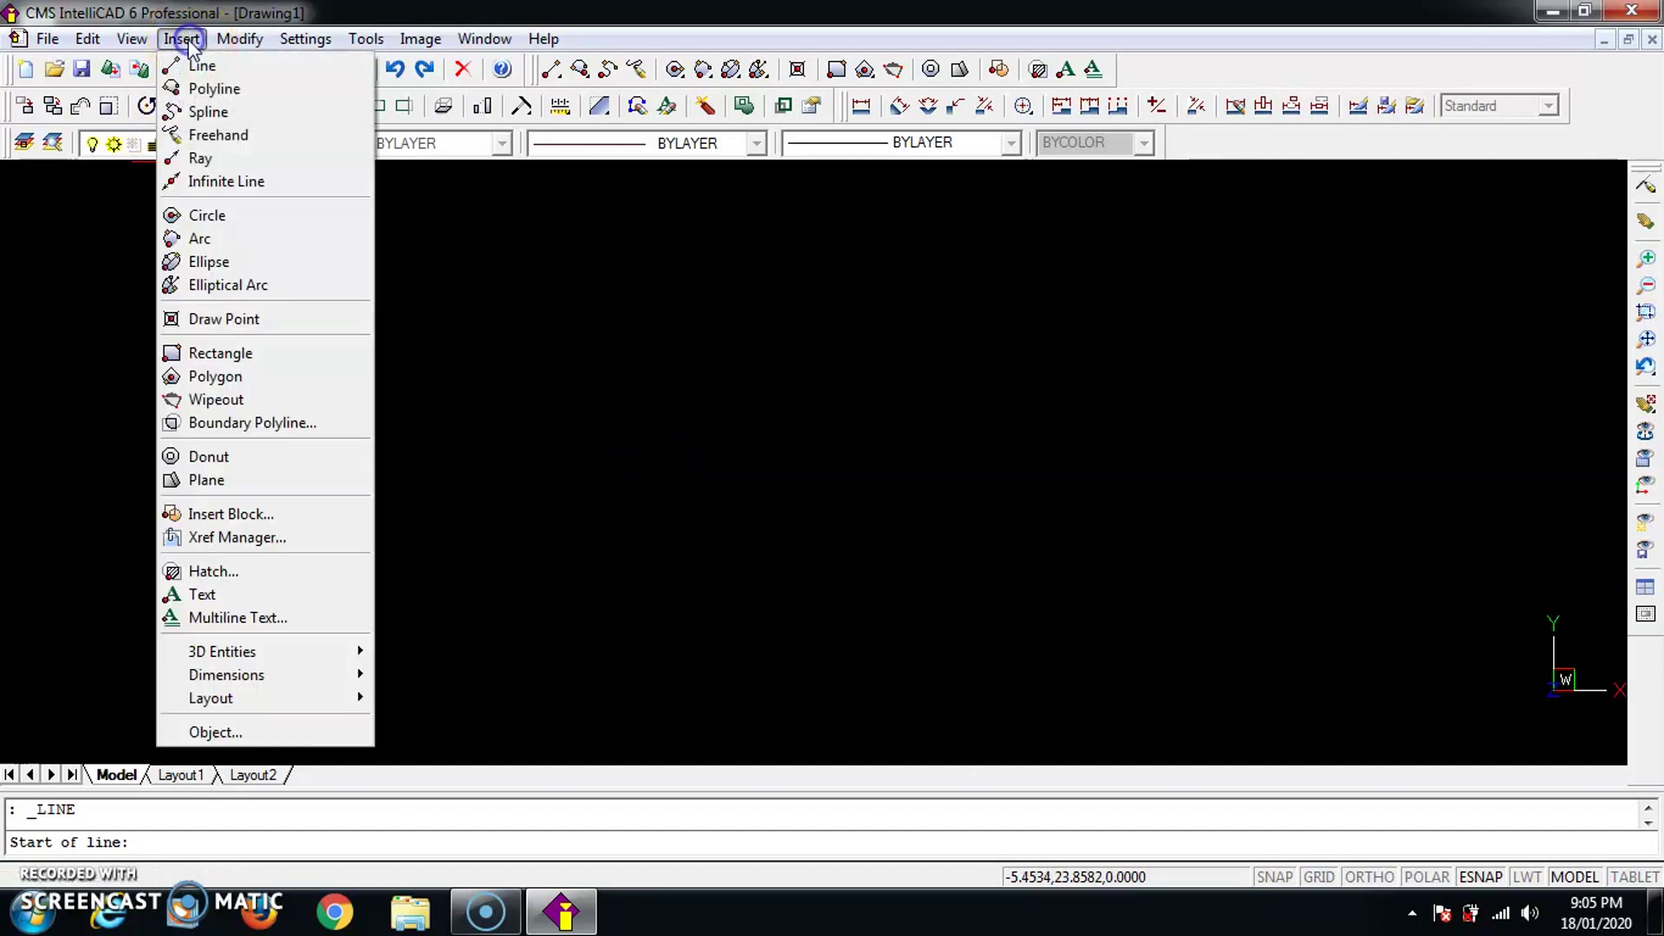
left_click(192, 66)
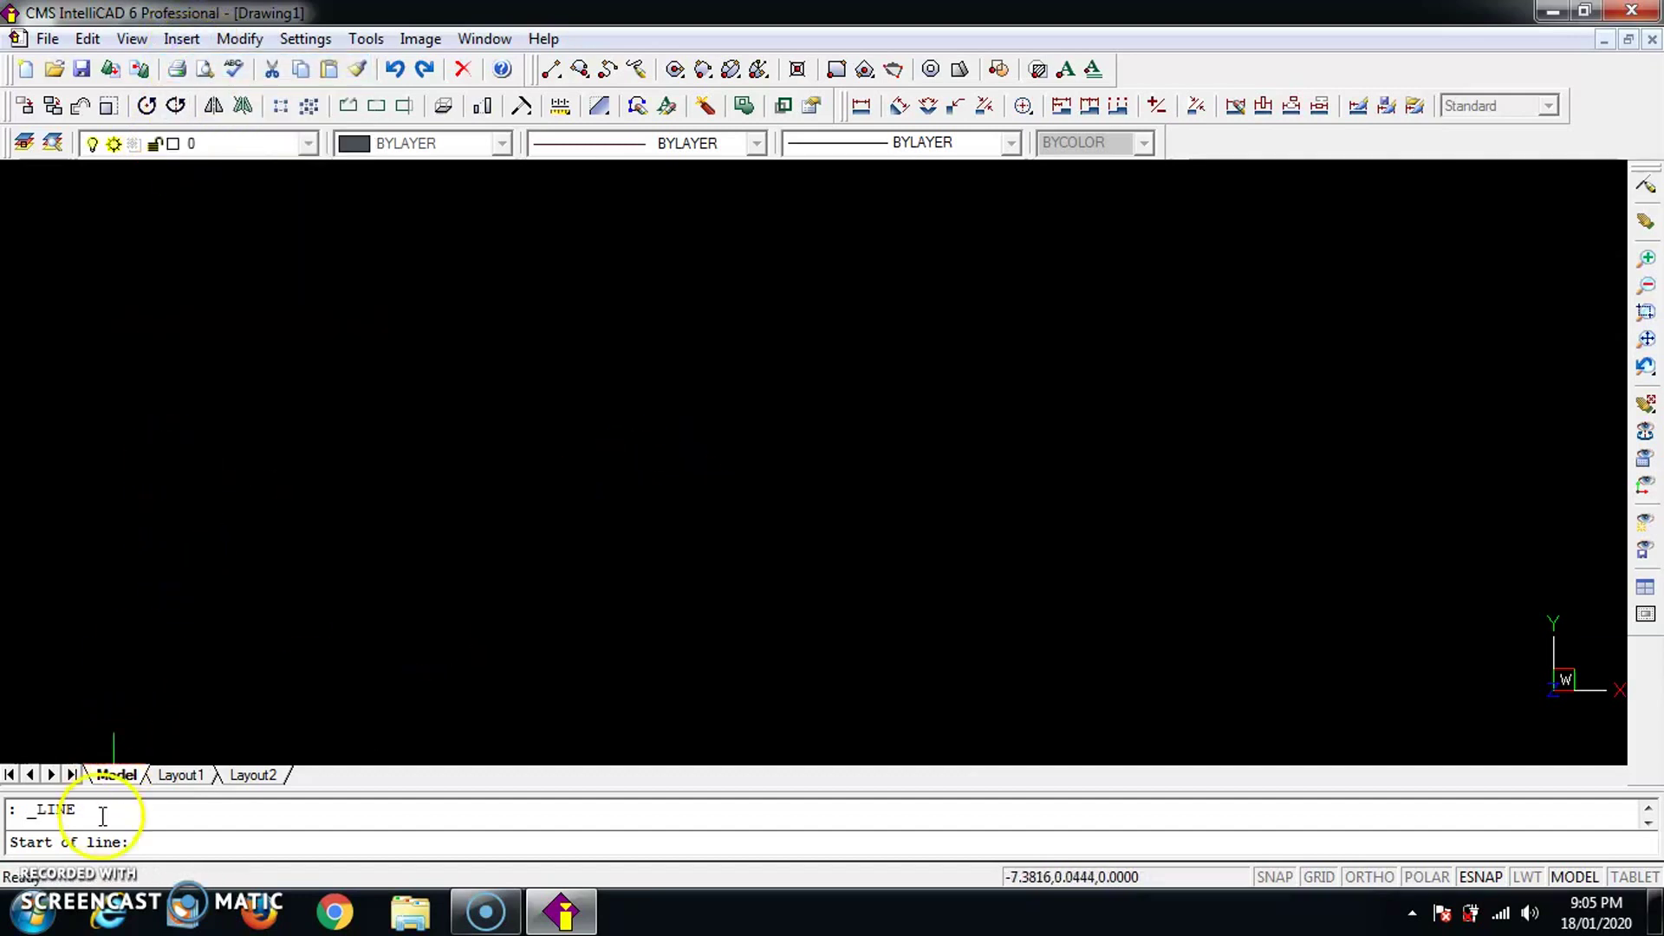
left_click_drag(137, 842, 9, 841)
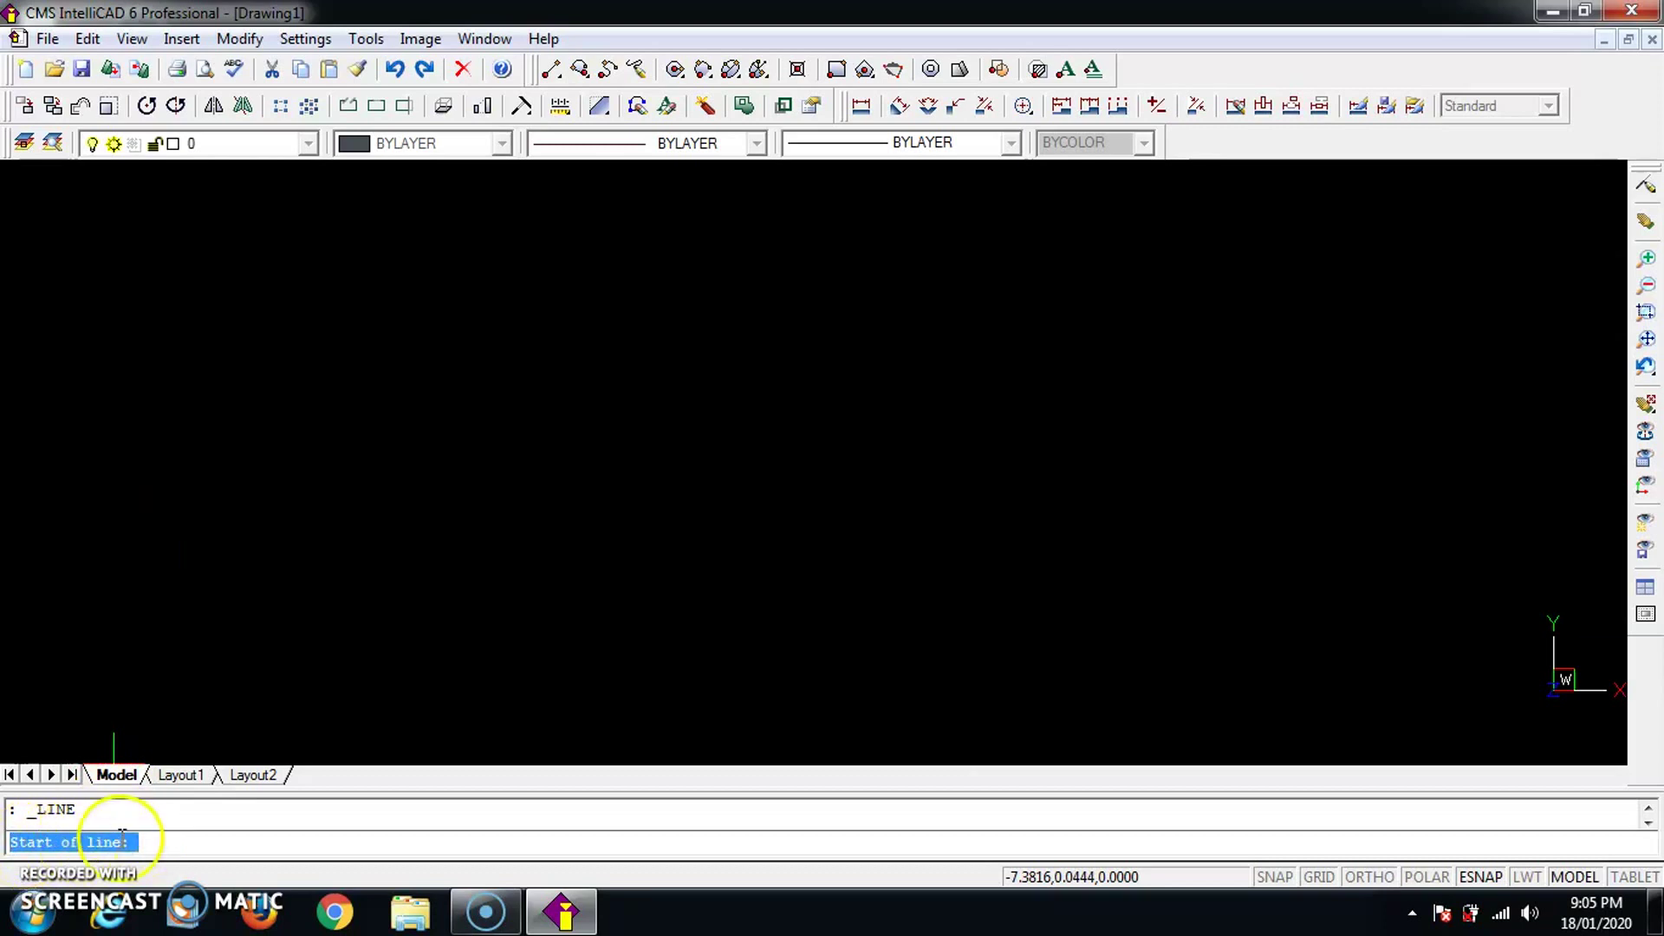
left_click(166, 848)
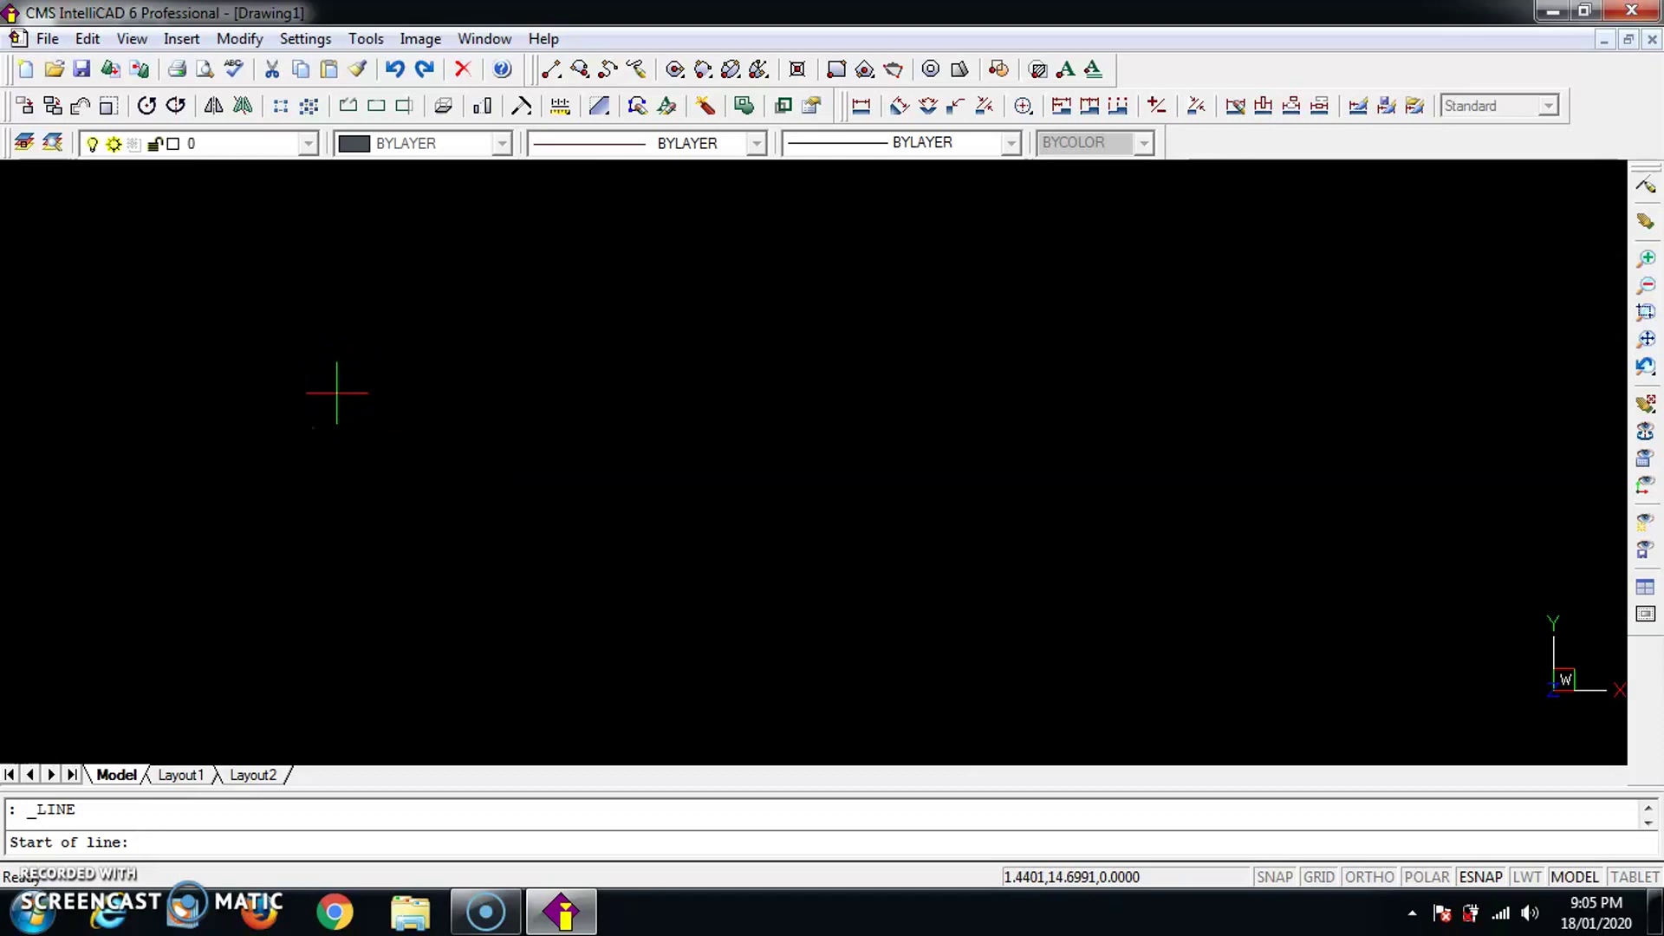
- Place the line's start point in the drawing area left of centre
left_click(377, 443)
left_click(395, 462)
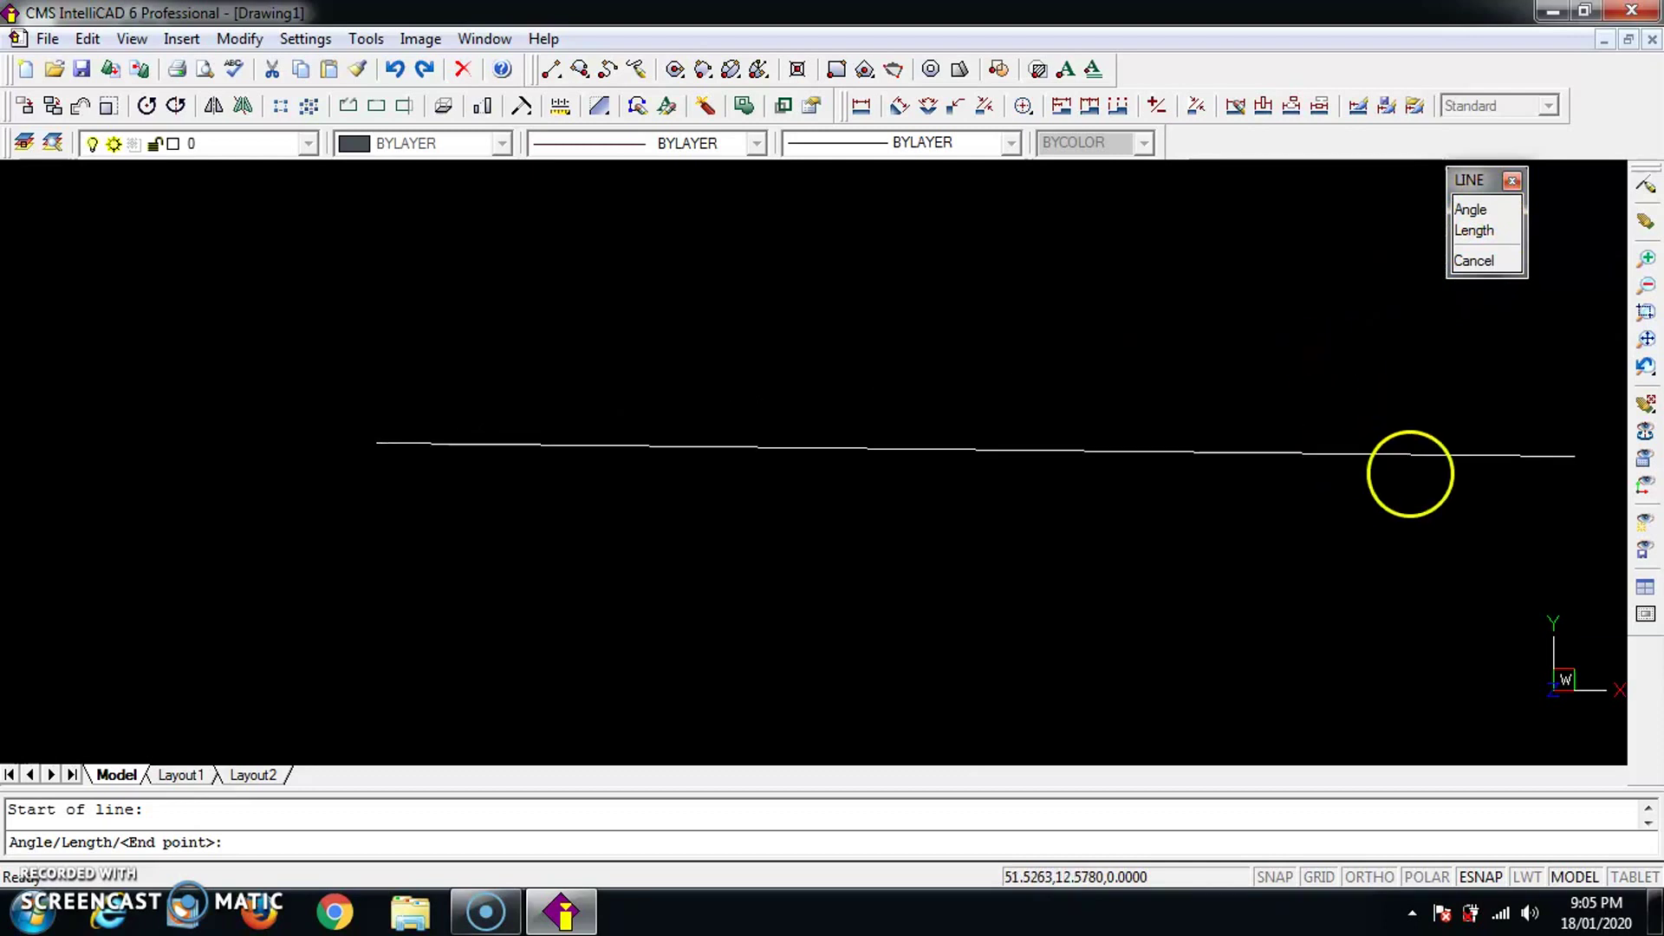
- Draw the first line segment with length 100 at angle 0 degrees
left_click(1494, 232)
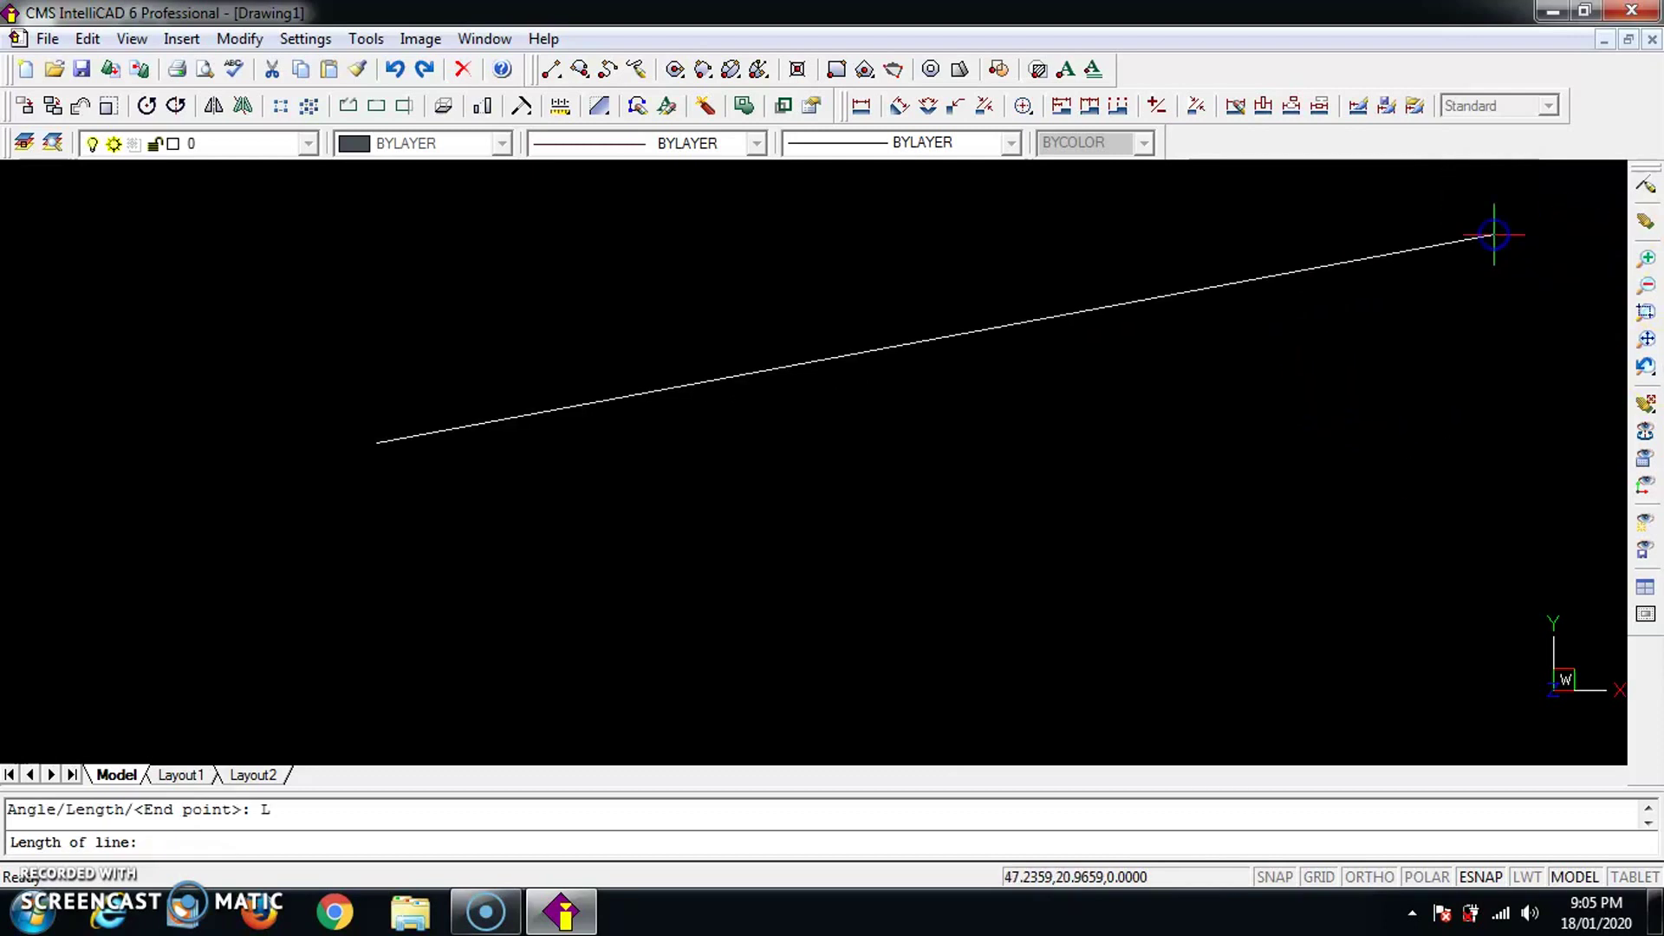
left_click_drag(136, 842, 13, 842)
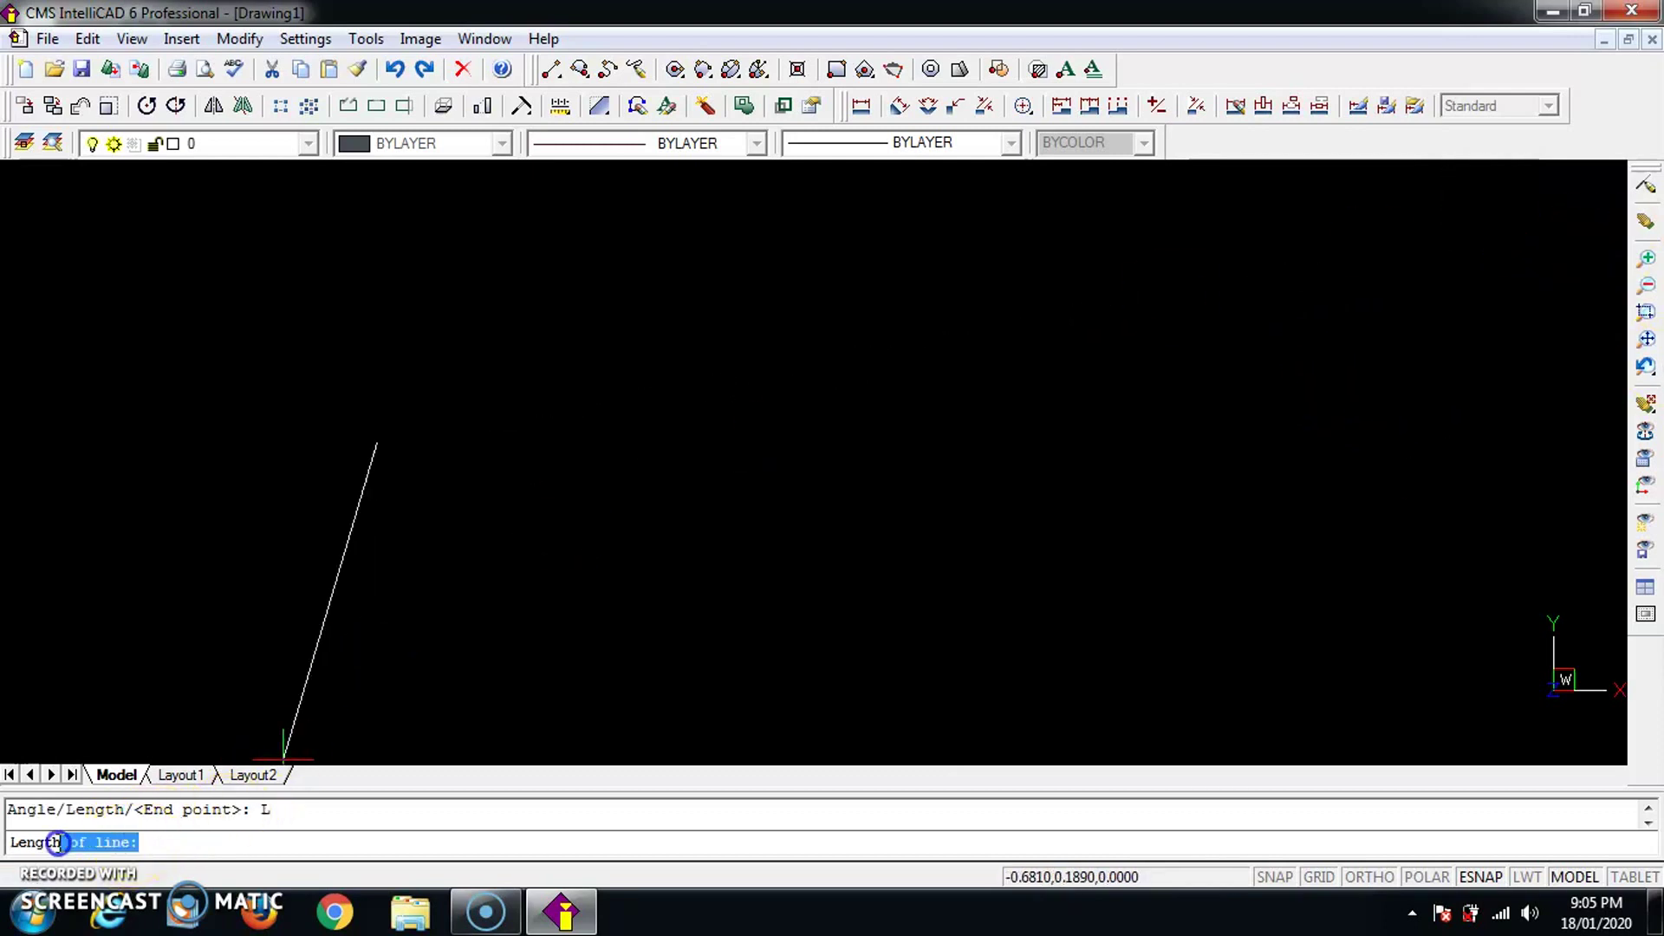
left_click(160, 841)
type("100")
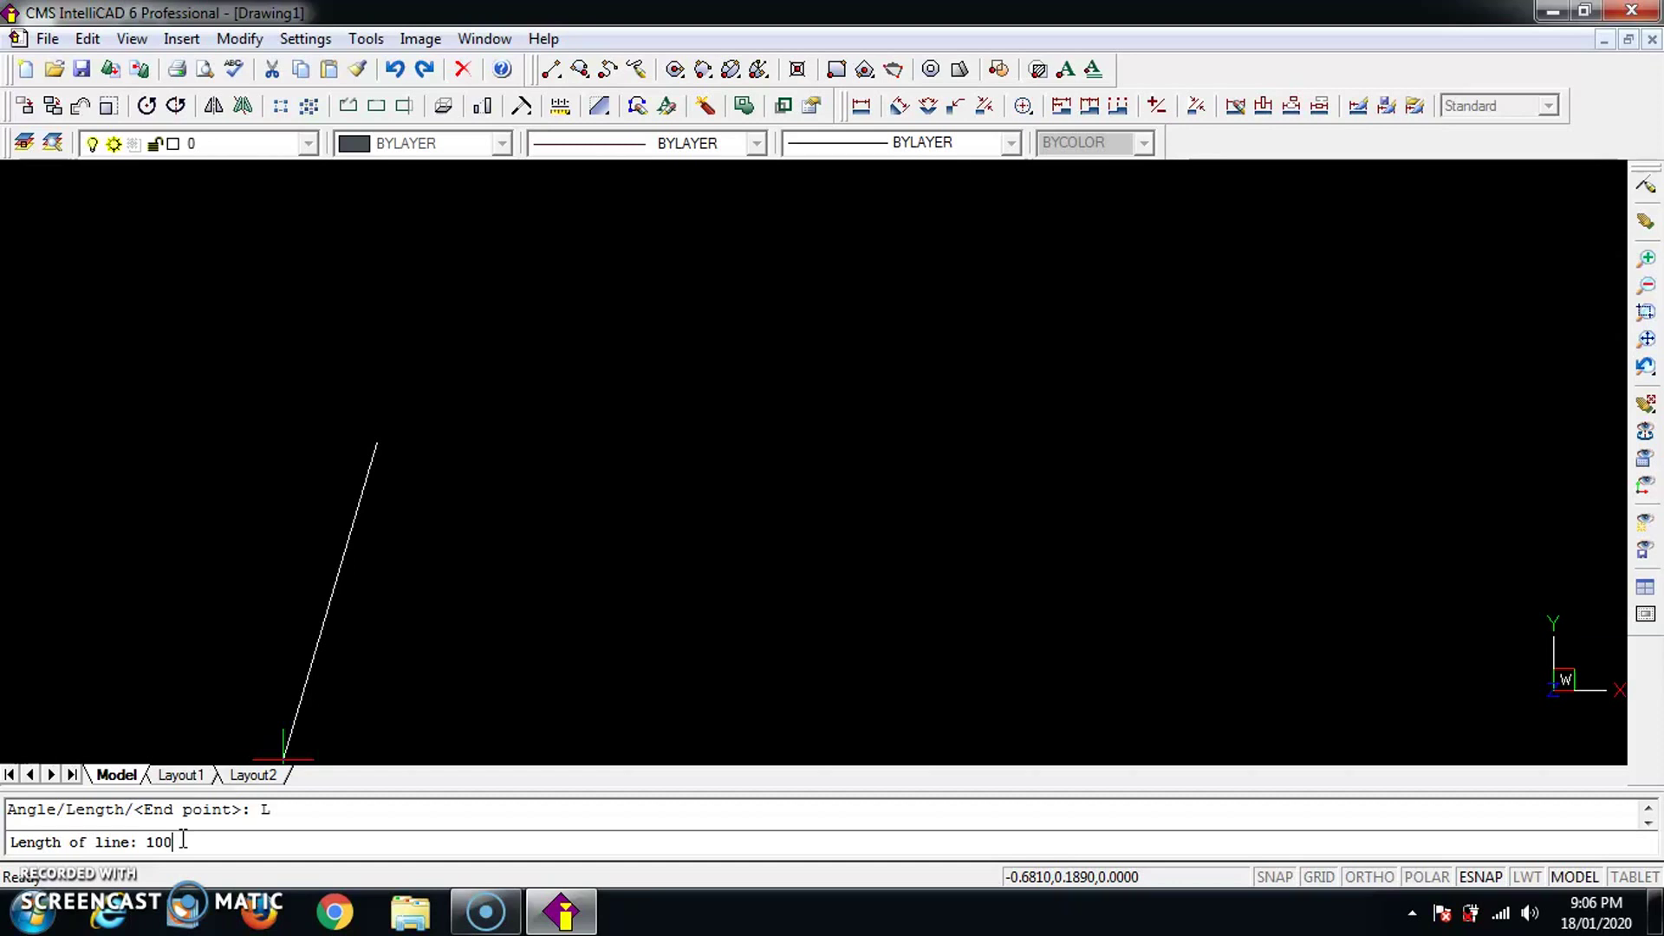
key("Return")
left_click(155, 839)
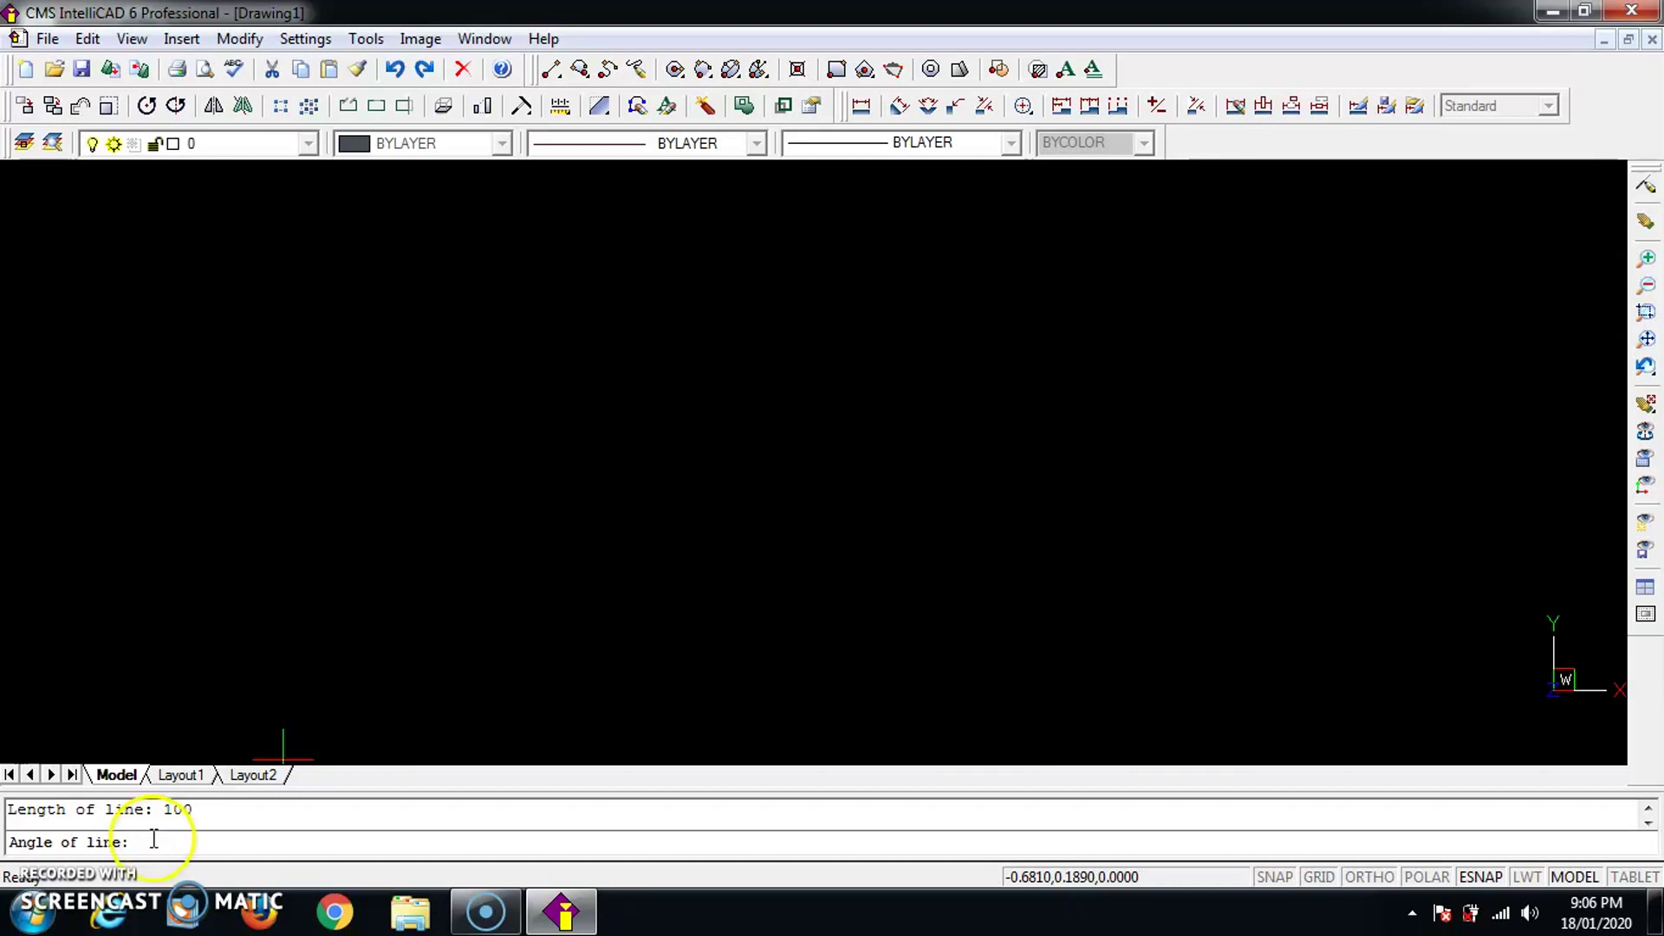
left_click_drag(153, 839, 23, 841)
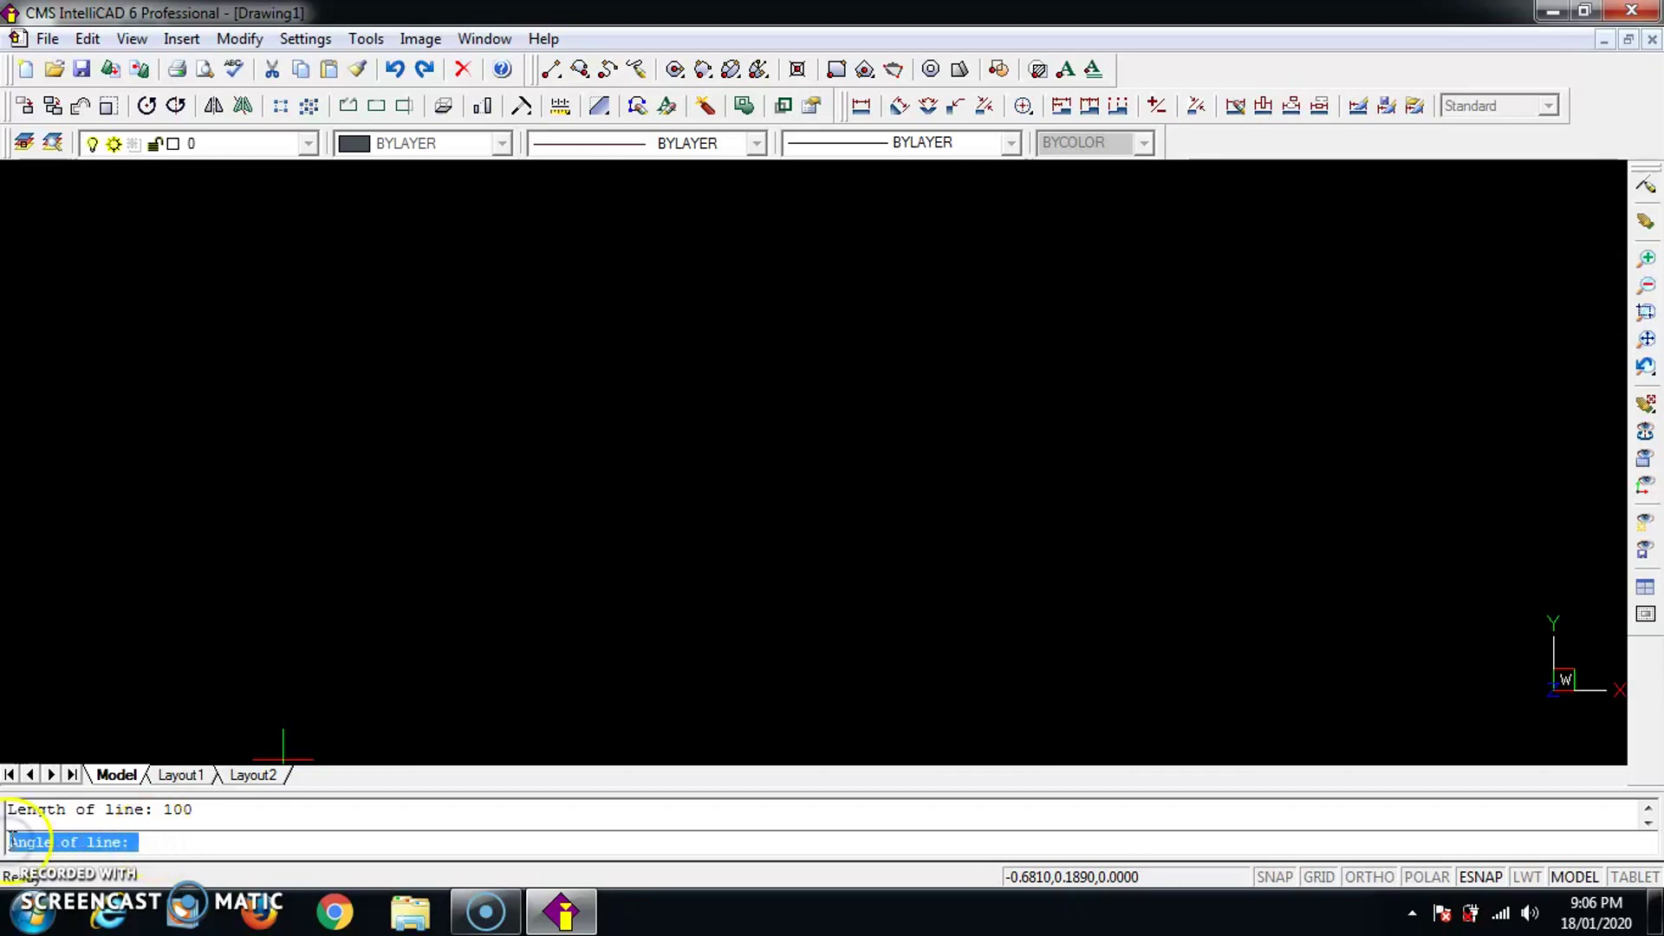
left_click(149, 840)
type("0")
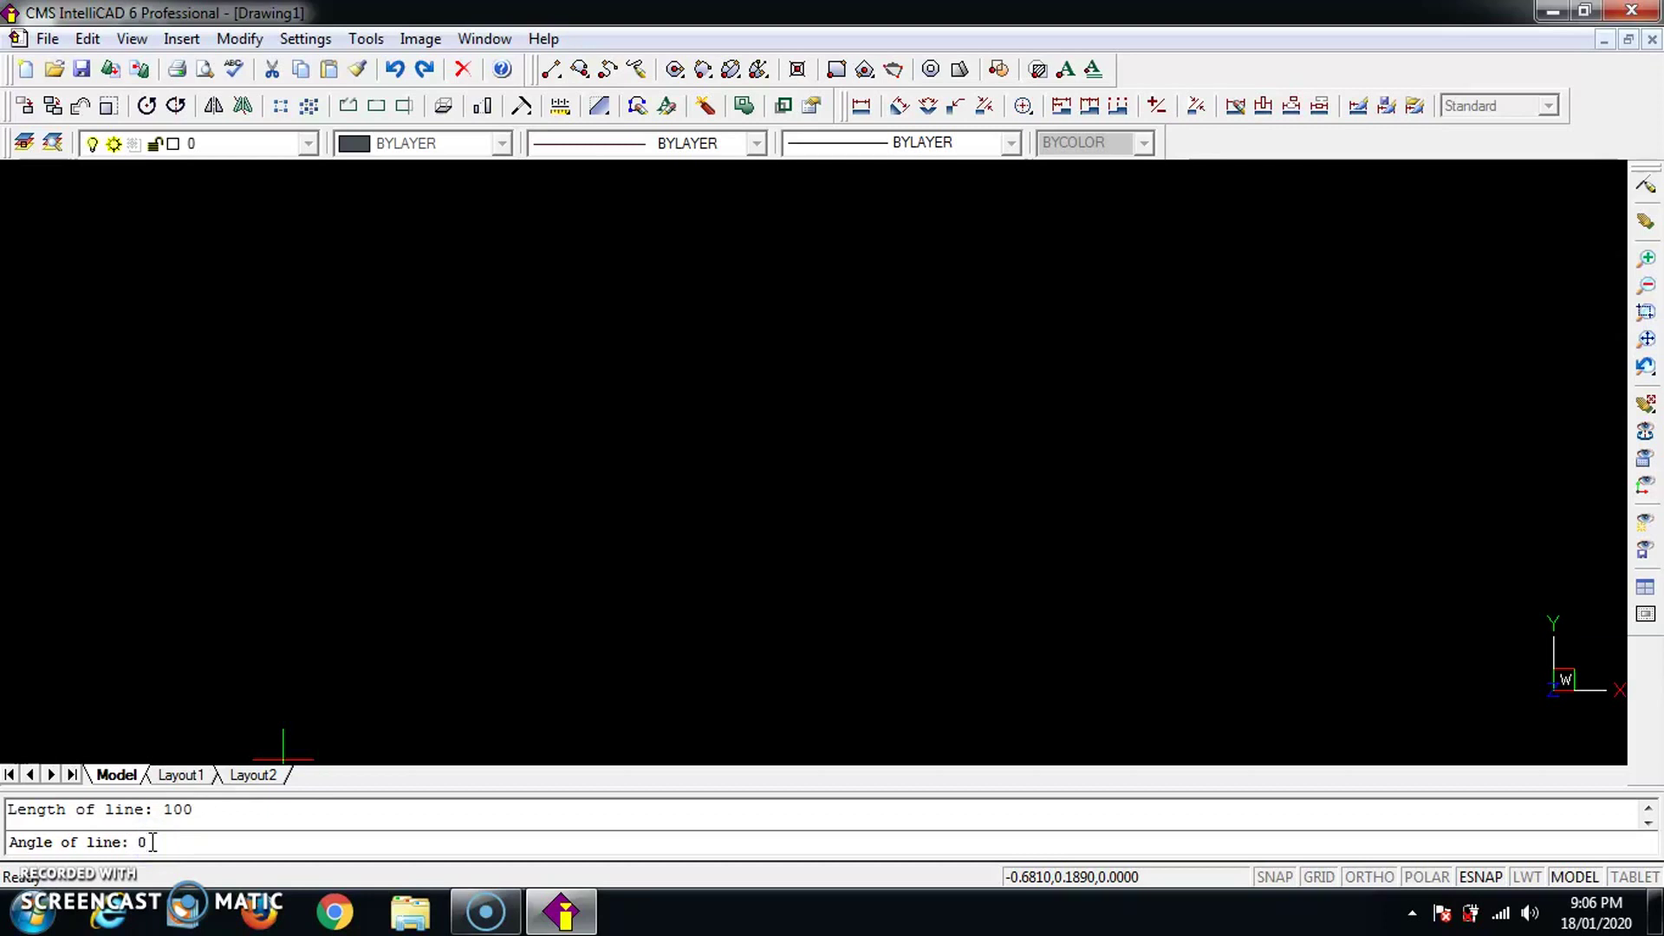
key("Return")
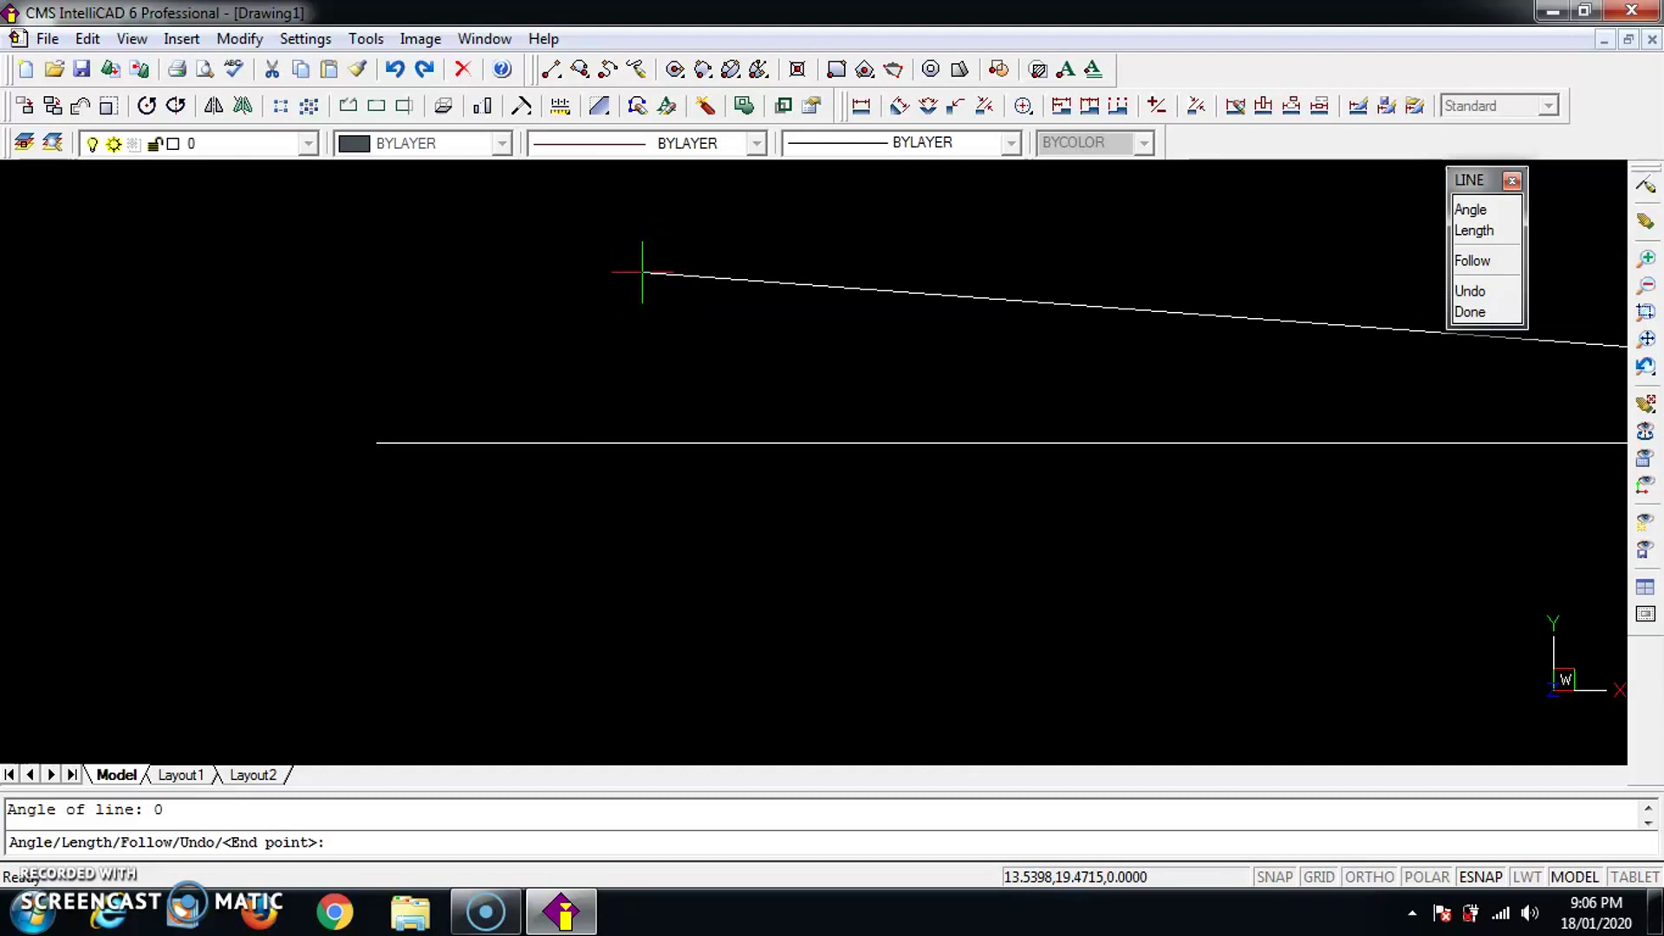
- Cancel the Line command with Esc, leaving only the horizontal line
key("Escape")
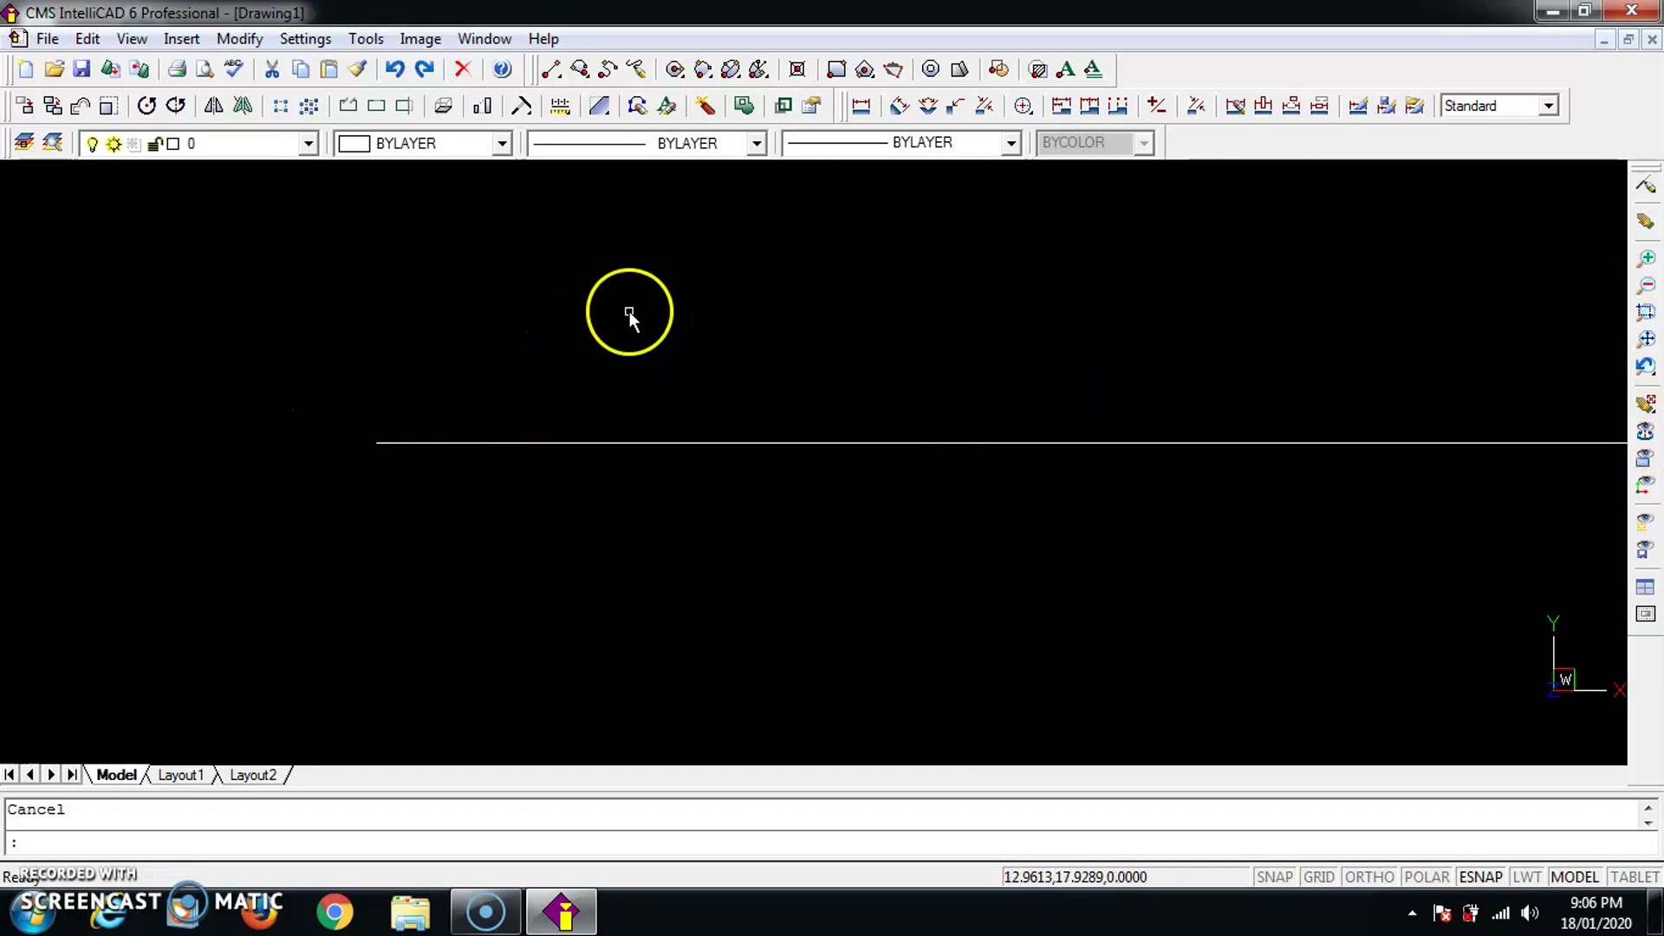
middle_click(600, 352)
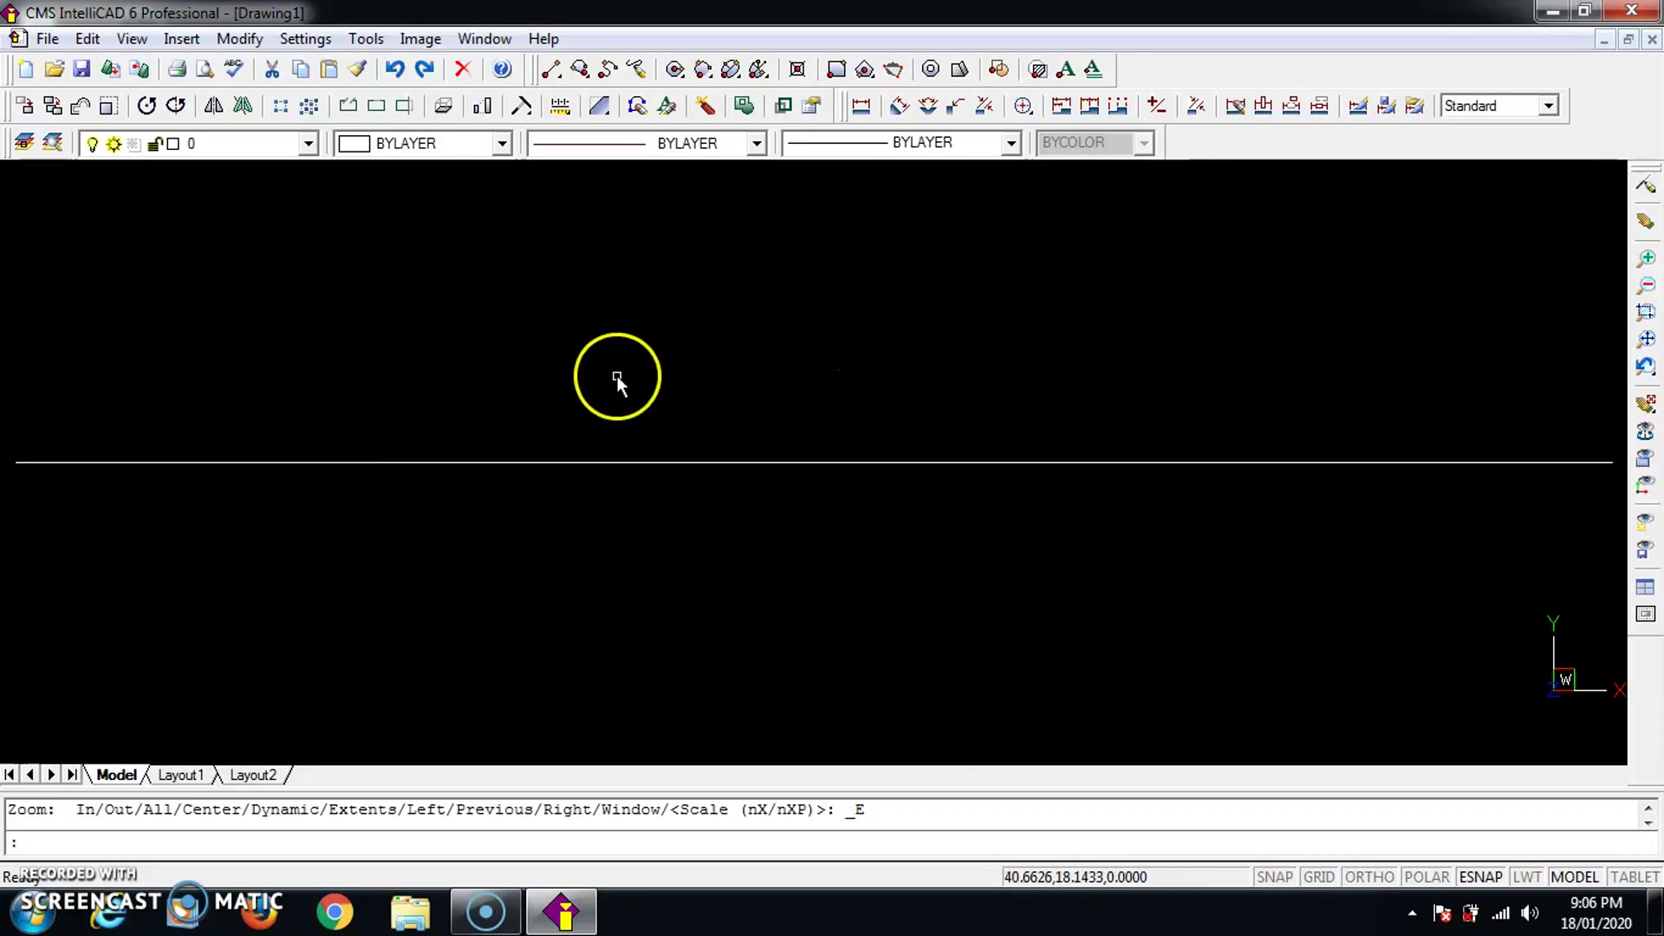
scroll(616, 406, "down", 1)
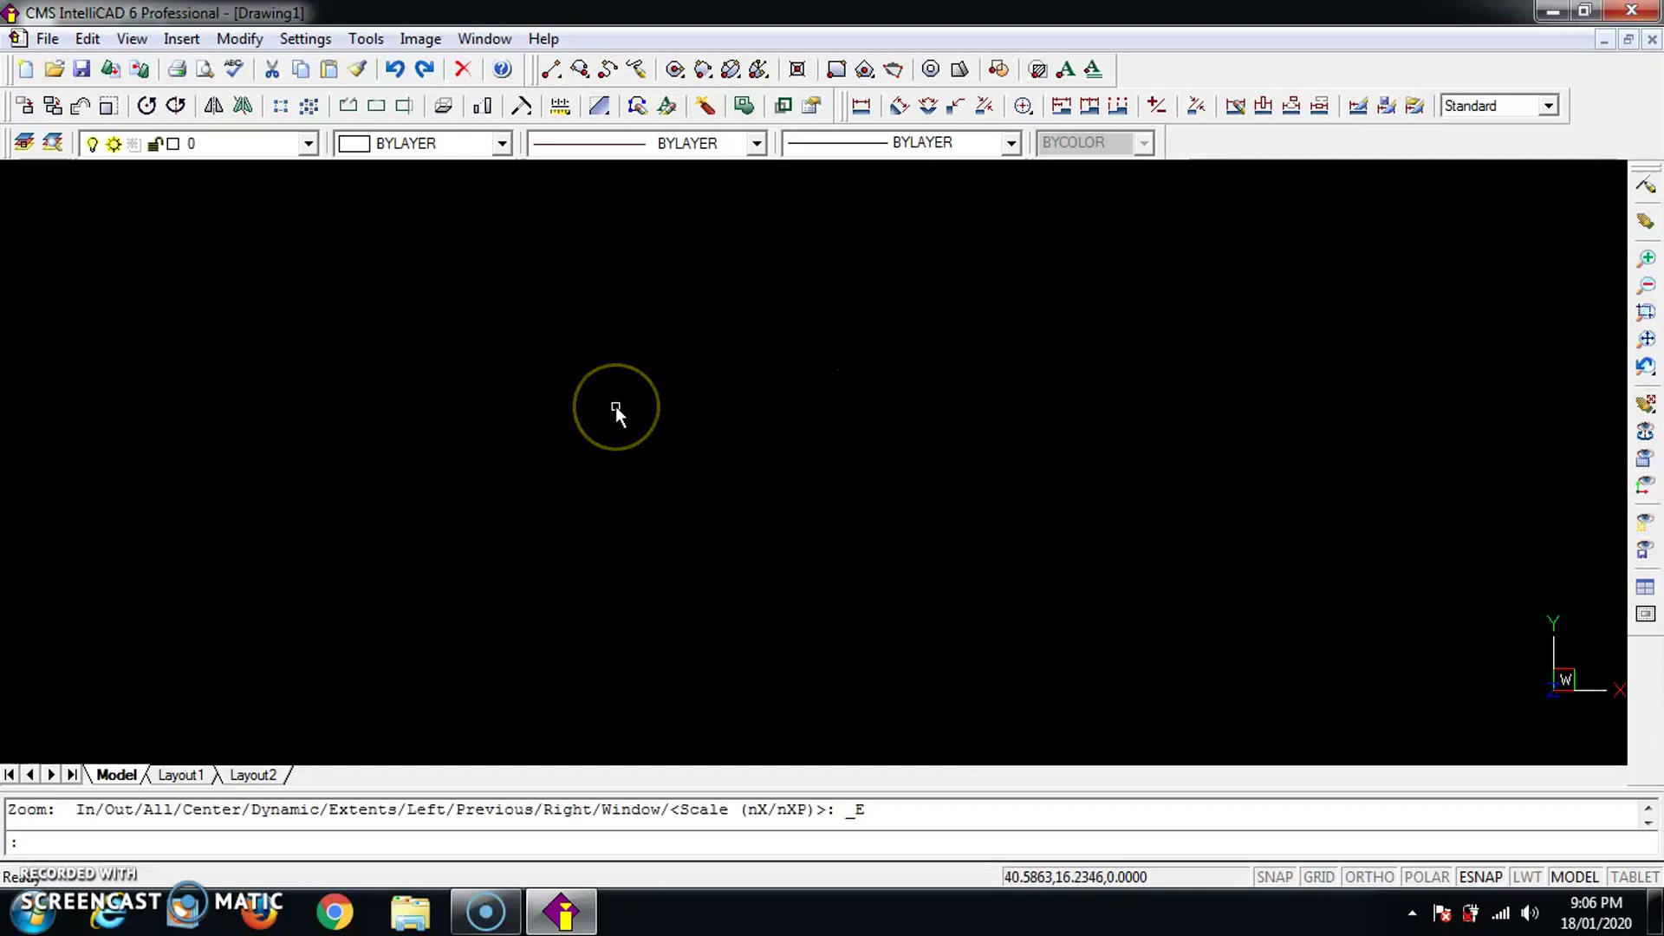
scroll(616, 406, "down", 2)
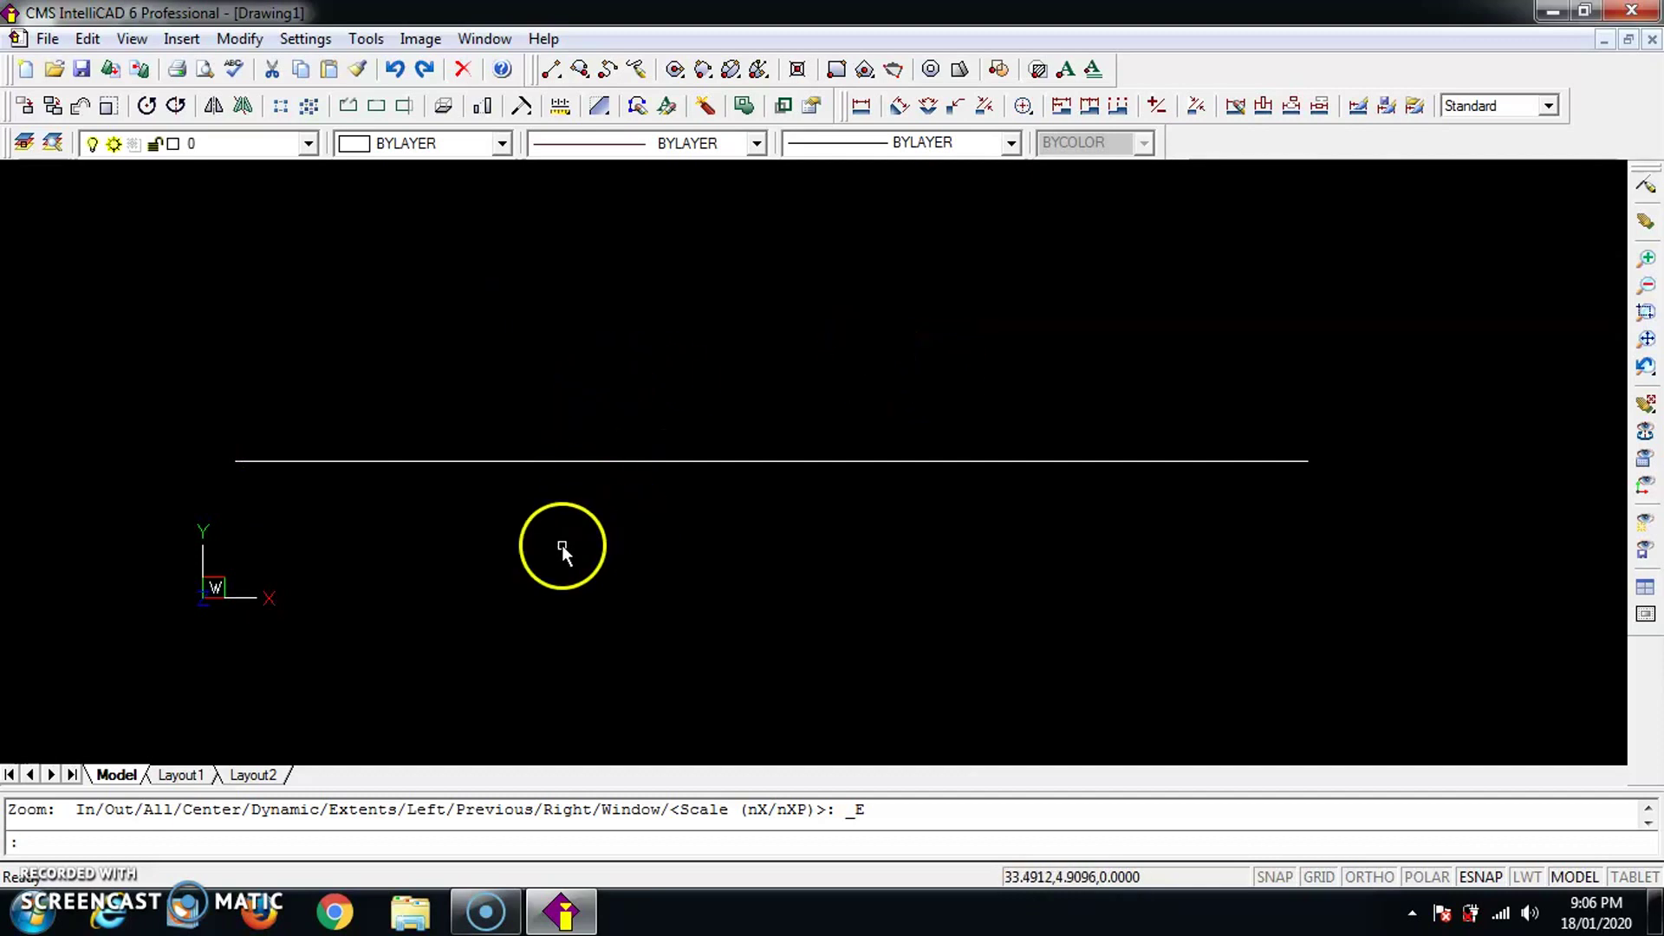
mouse_move(513, 530)
middle_mouse_down()
mouse_move(413, 553)
mouse_move(543, 387)
mouse_move(996, 350)
mouse_move(549, 629)
mouse_move(493, 405)
mouse_move(630, 503)
mouse_move(593, 520)
mouse_move(608, 484)
middle_mouse_up()
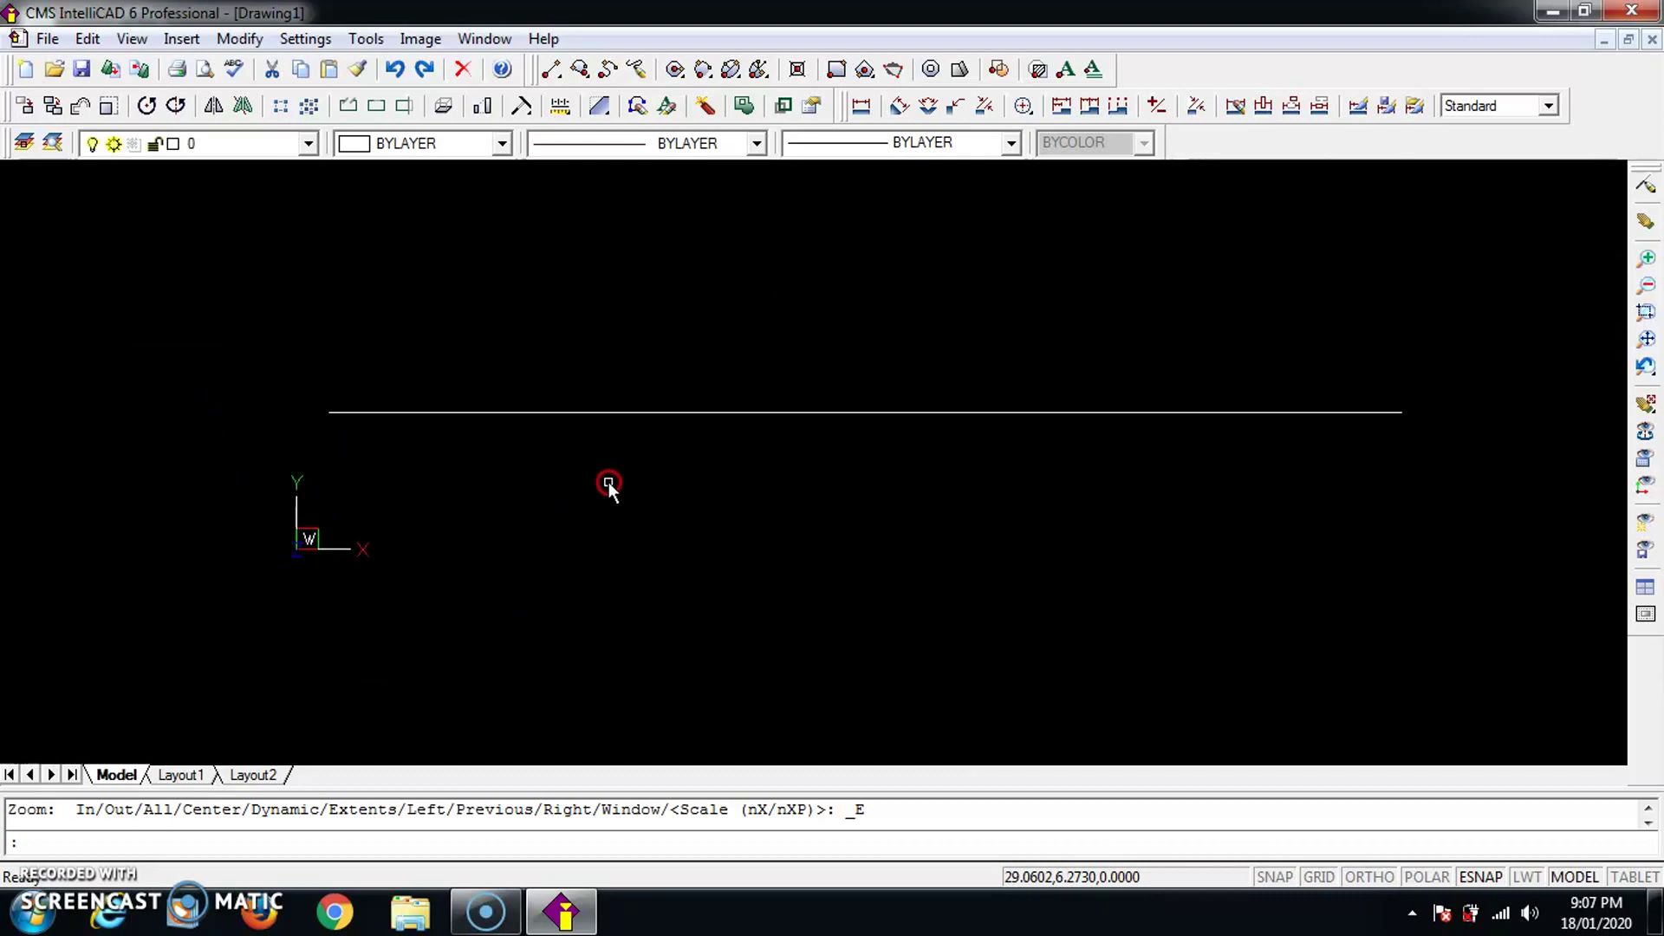
left_click(700, 504)
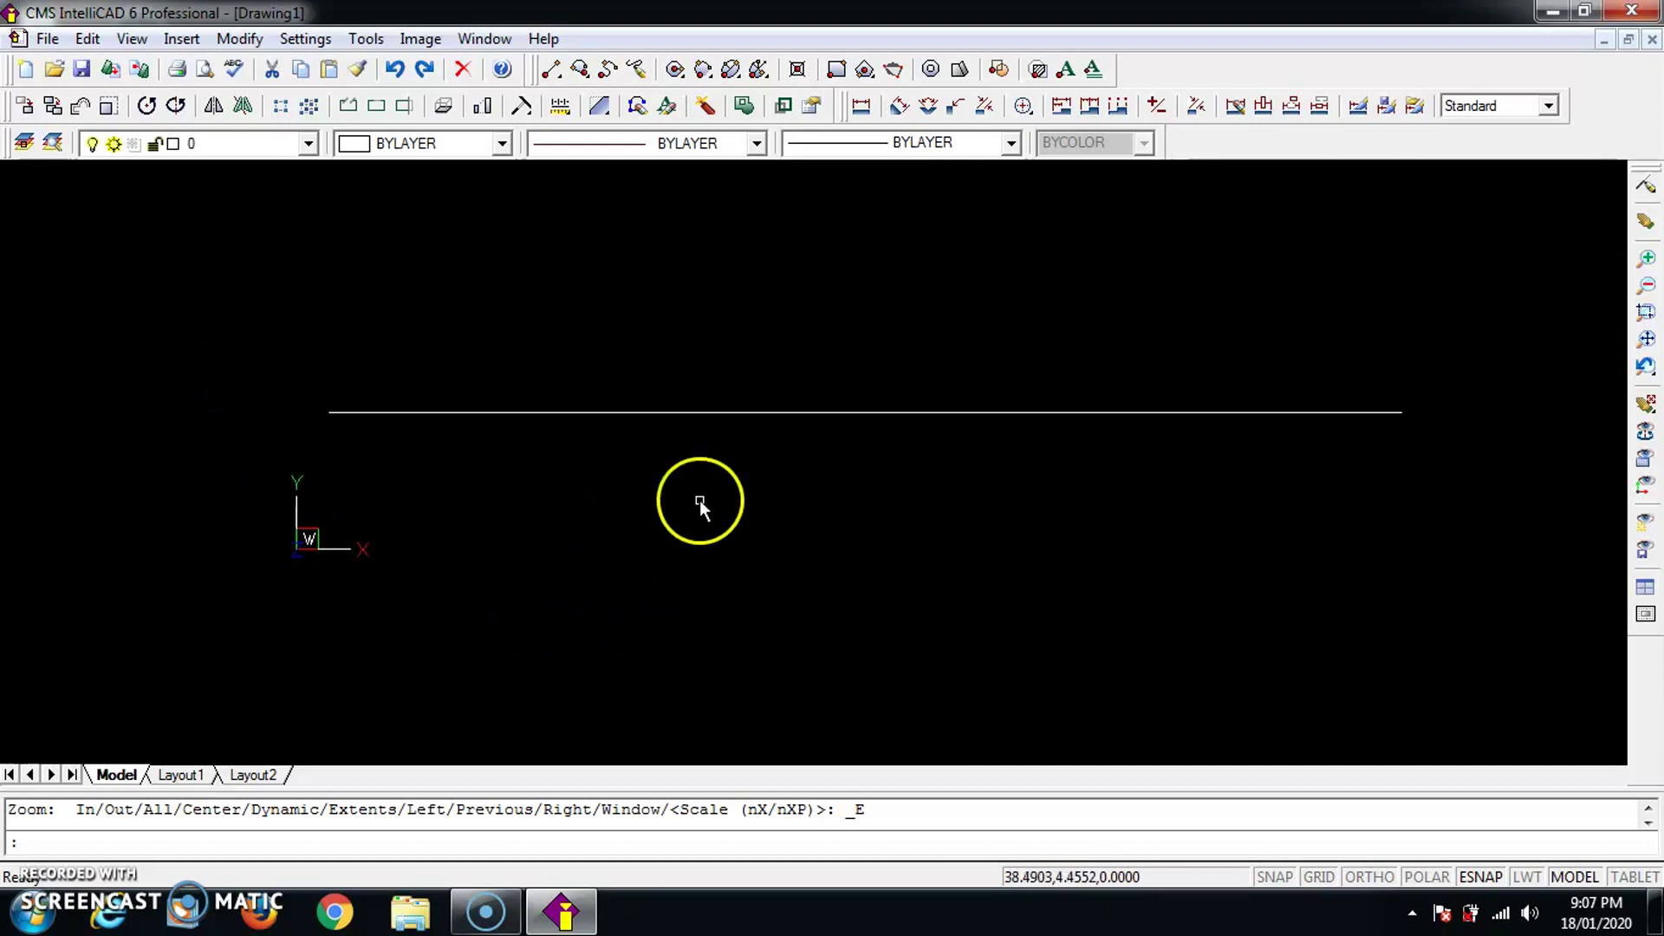
scroll(527, 513, "up", 2)
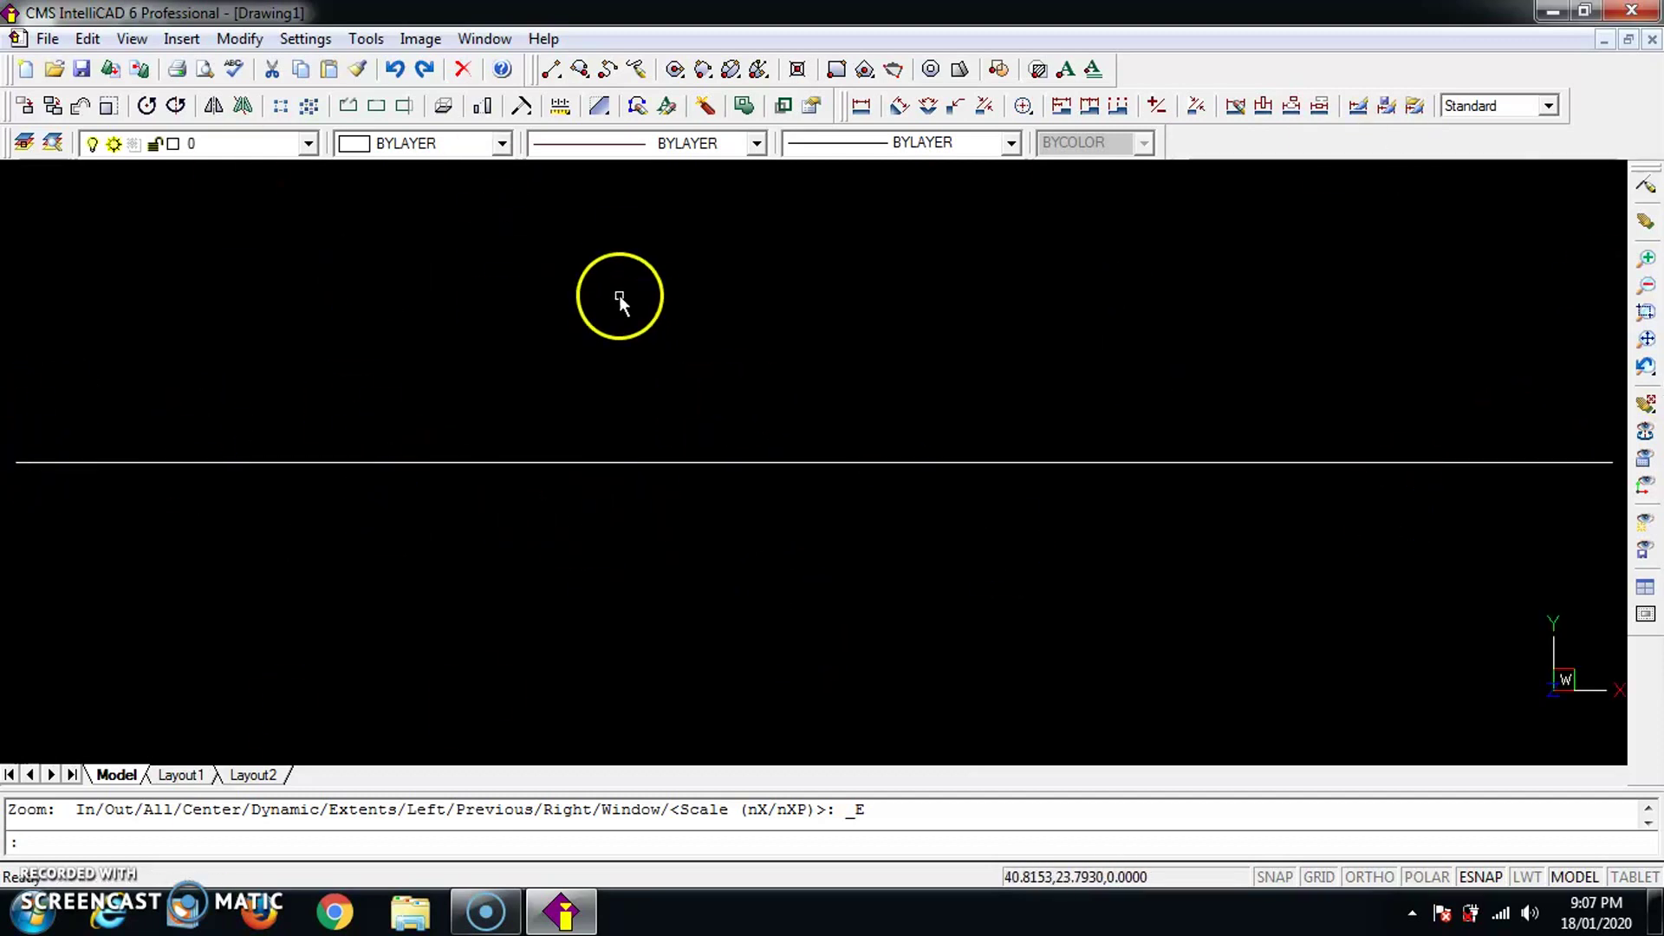
scroll(657, 457, "up", 1)
scroll(657, 458, "up", 1)
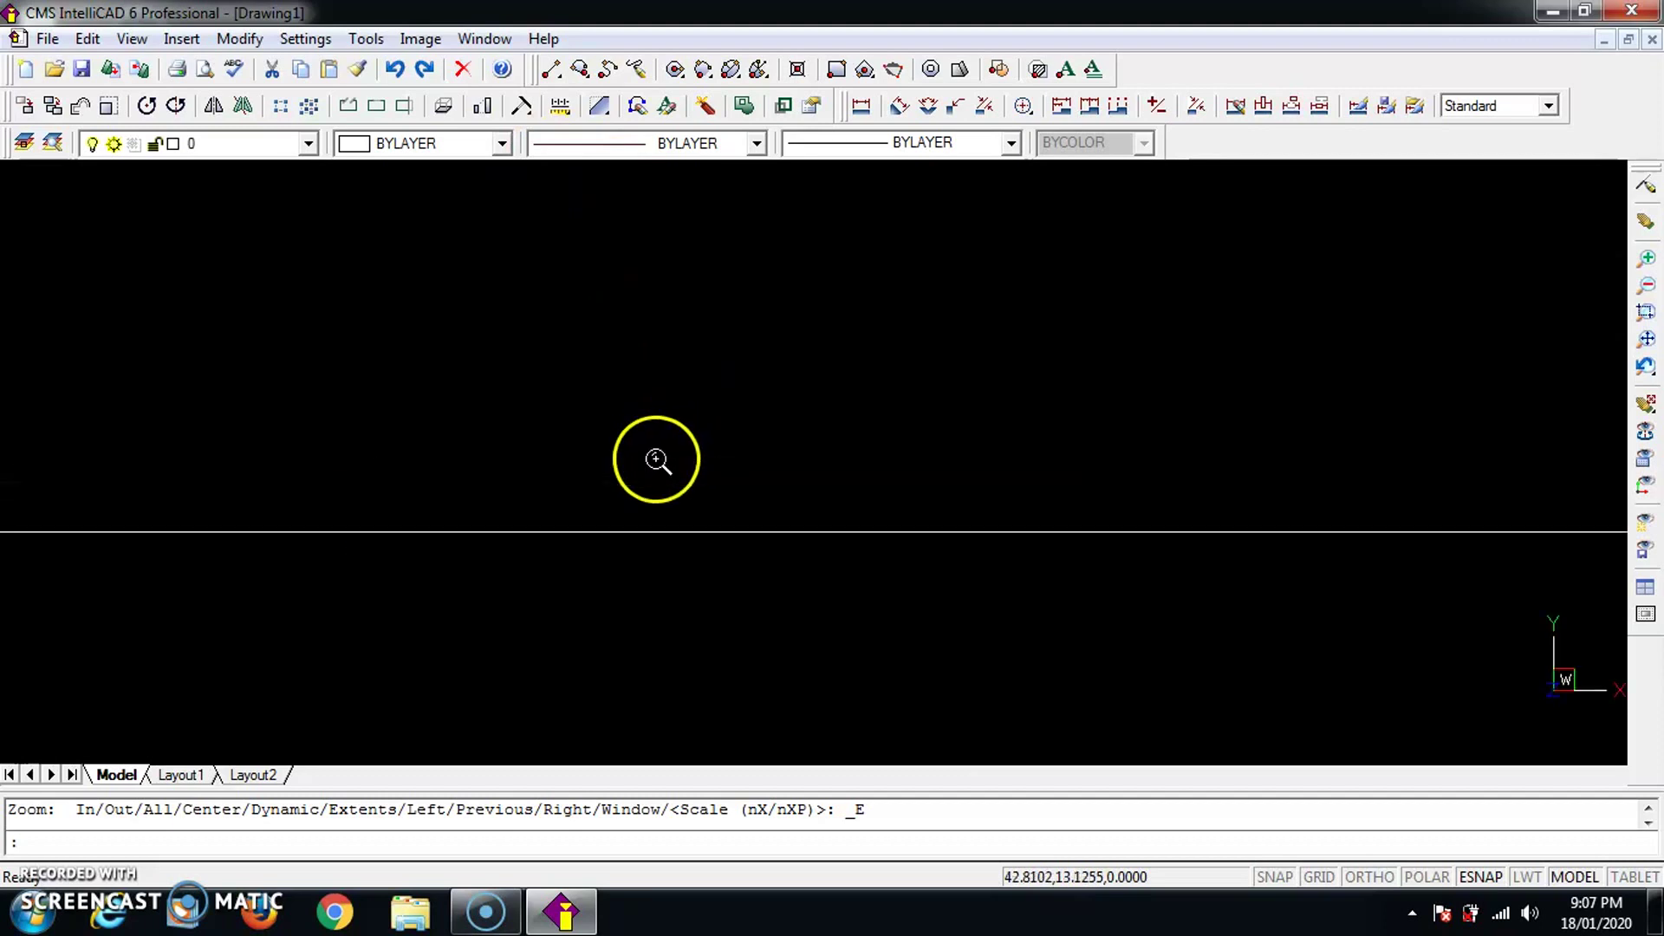
scroll(657, 457, "up", 1)
scroll(654, 458, "down", 2)
scroll(655, 455, "down", 1)
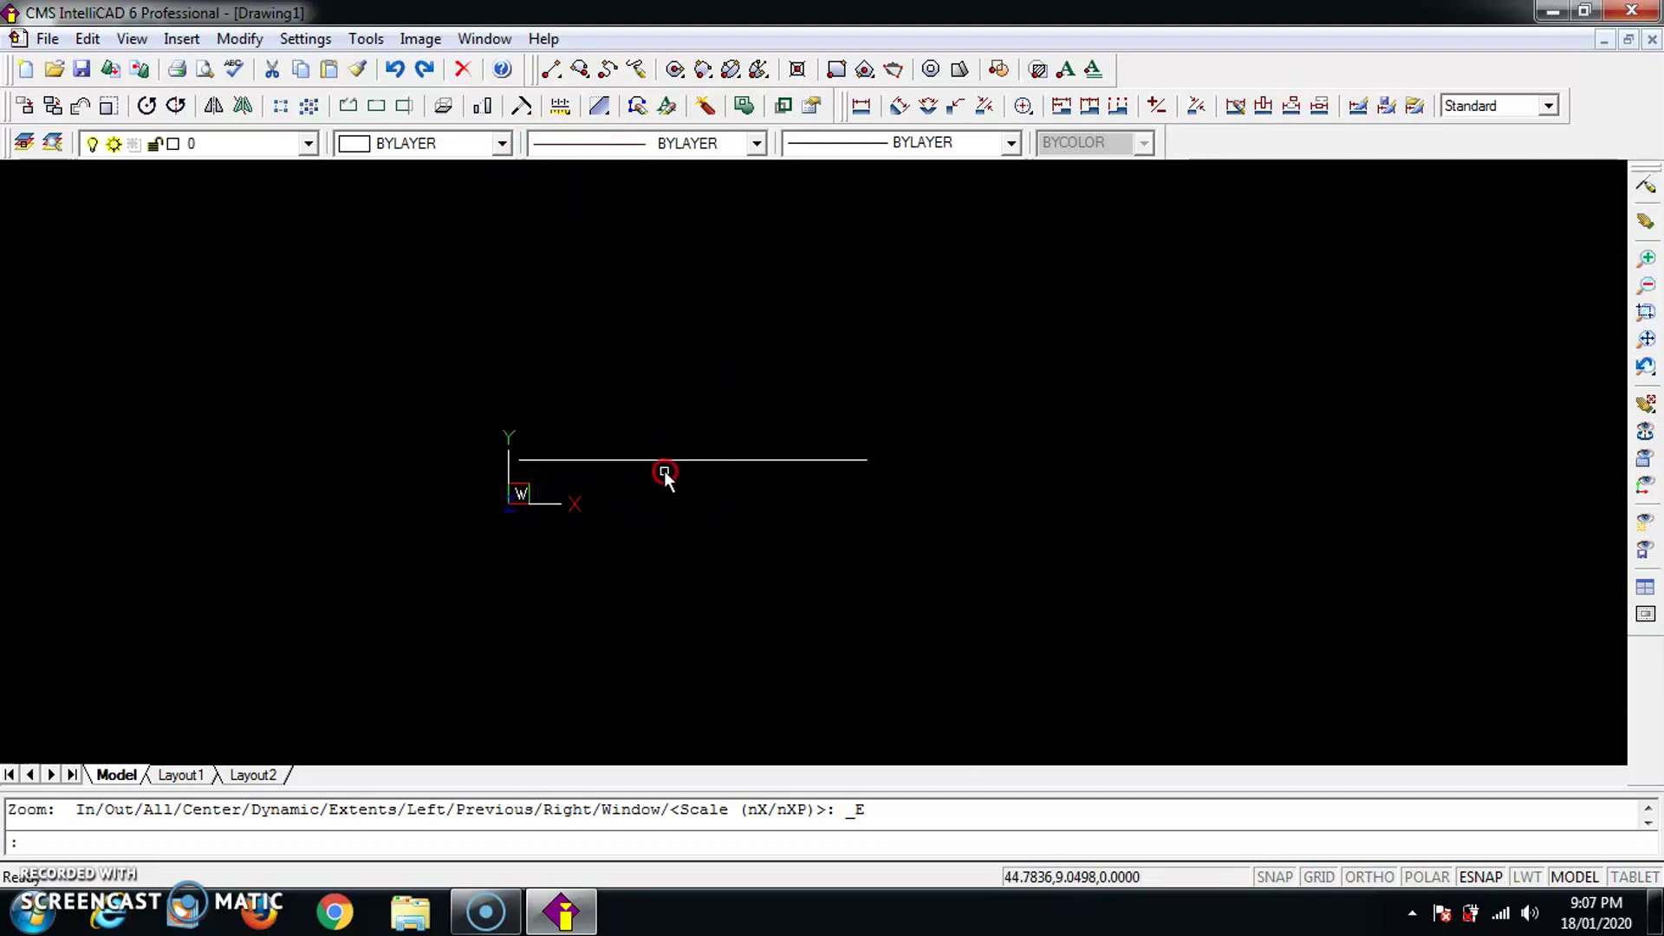
mouse_move(665, 477)
middle_mouse_down()
mouse_move(1061, 260)
mouse_move(1141, 246)
middle_mouse_up()
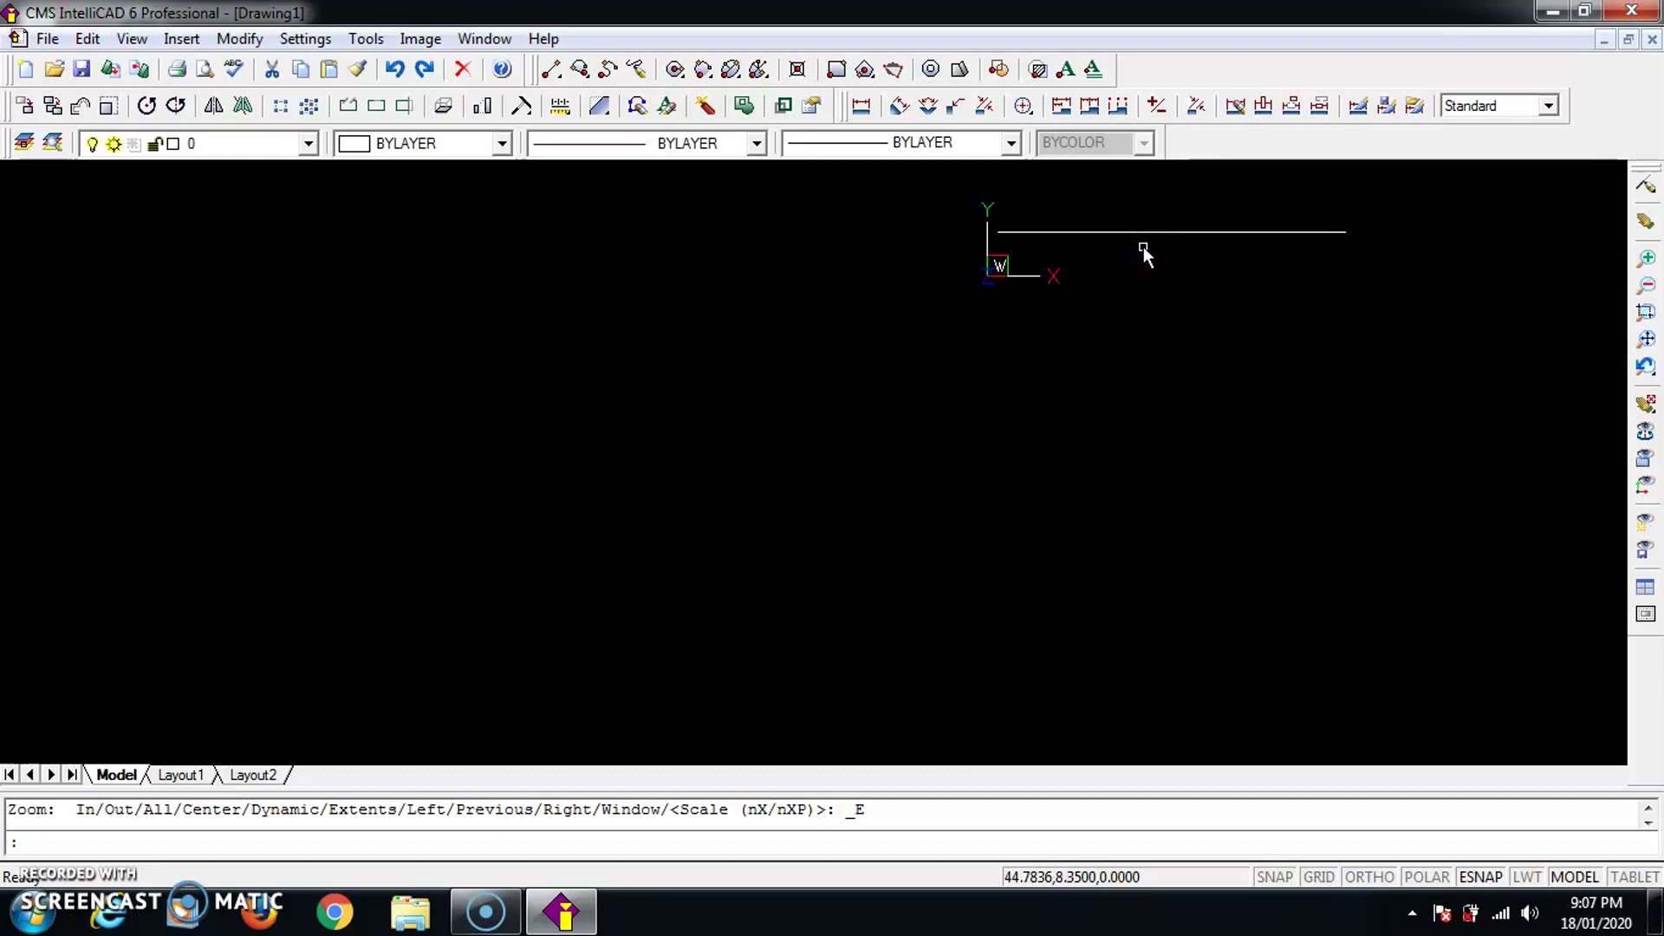
middle_click(1142, 246)
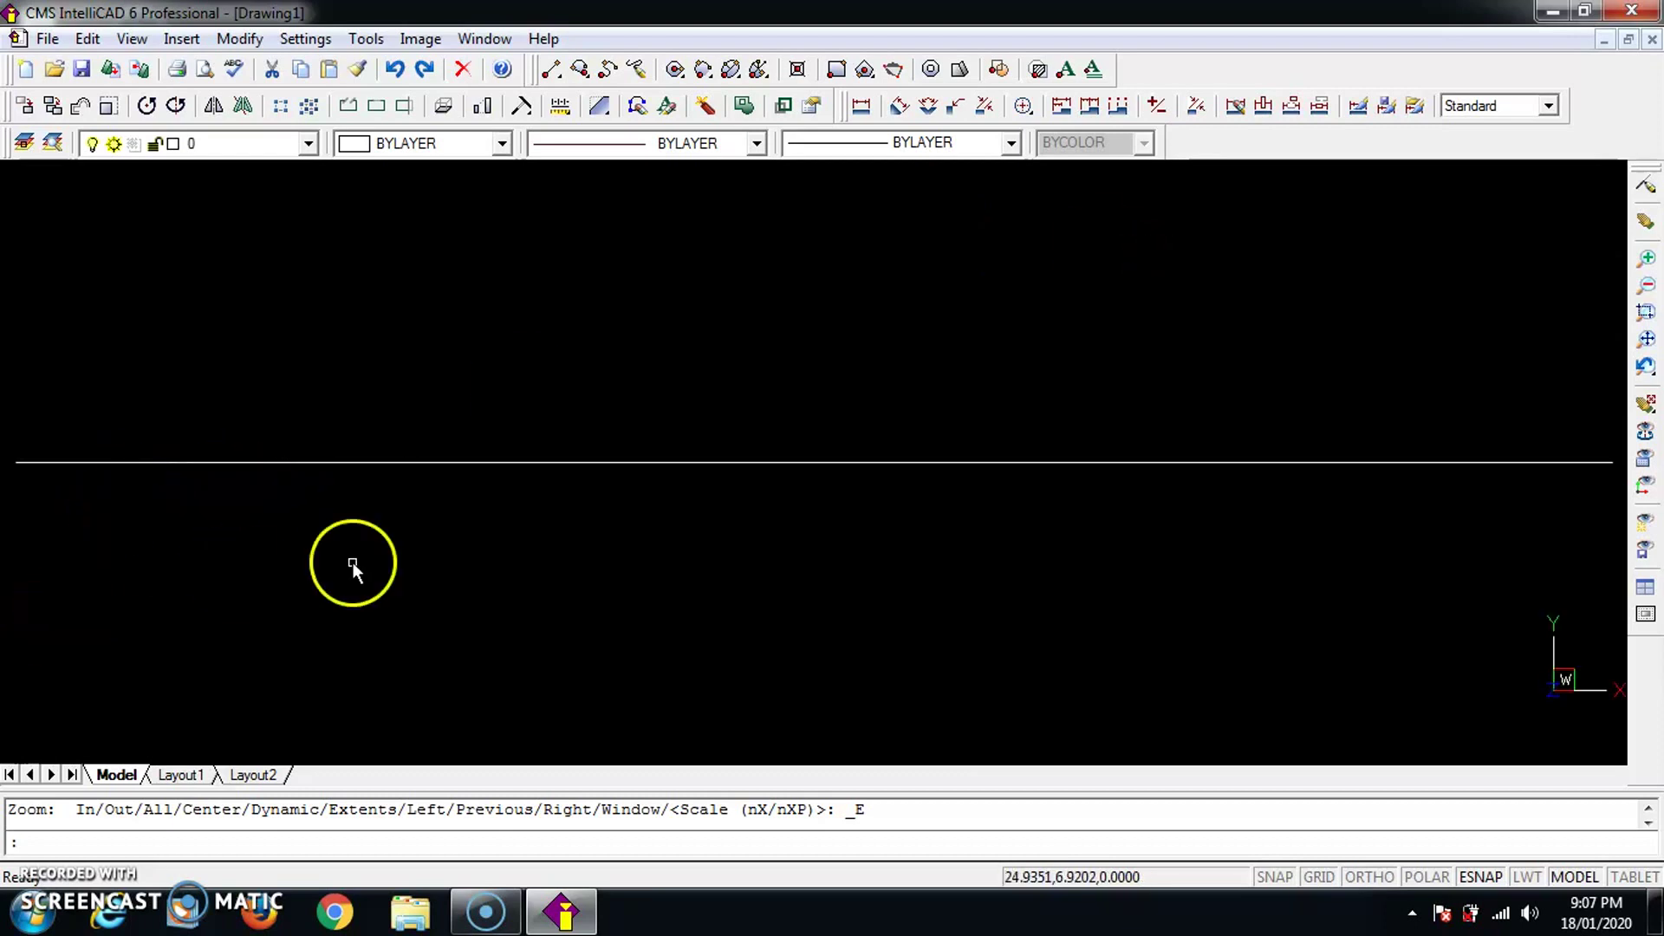
scroll(497, 407, "down", 2)
middle_click_drag(724, 376, 659, 539)
- Draw a 100-unit line at 90° starting above-left of the horizontal line, then end the command
left_click(181, 39)
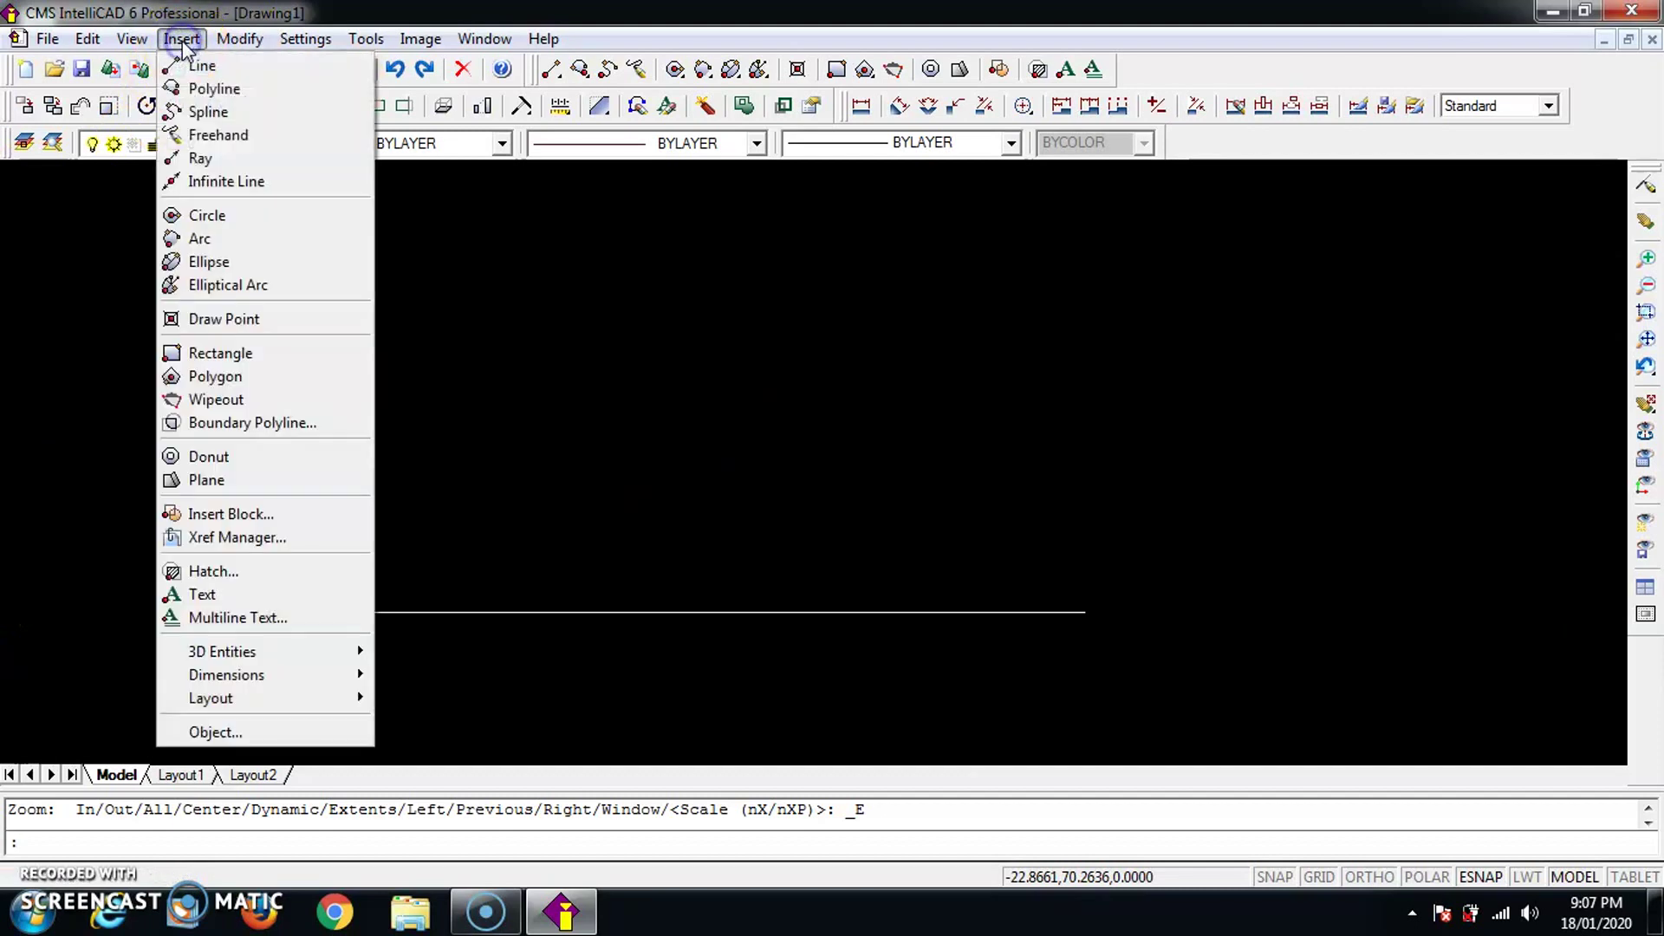
left_click(183, 69)
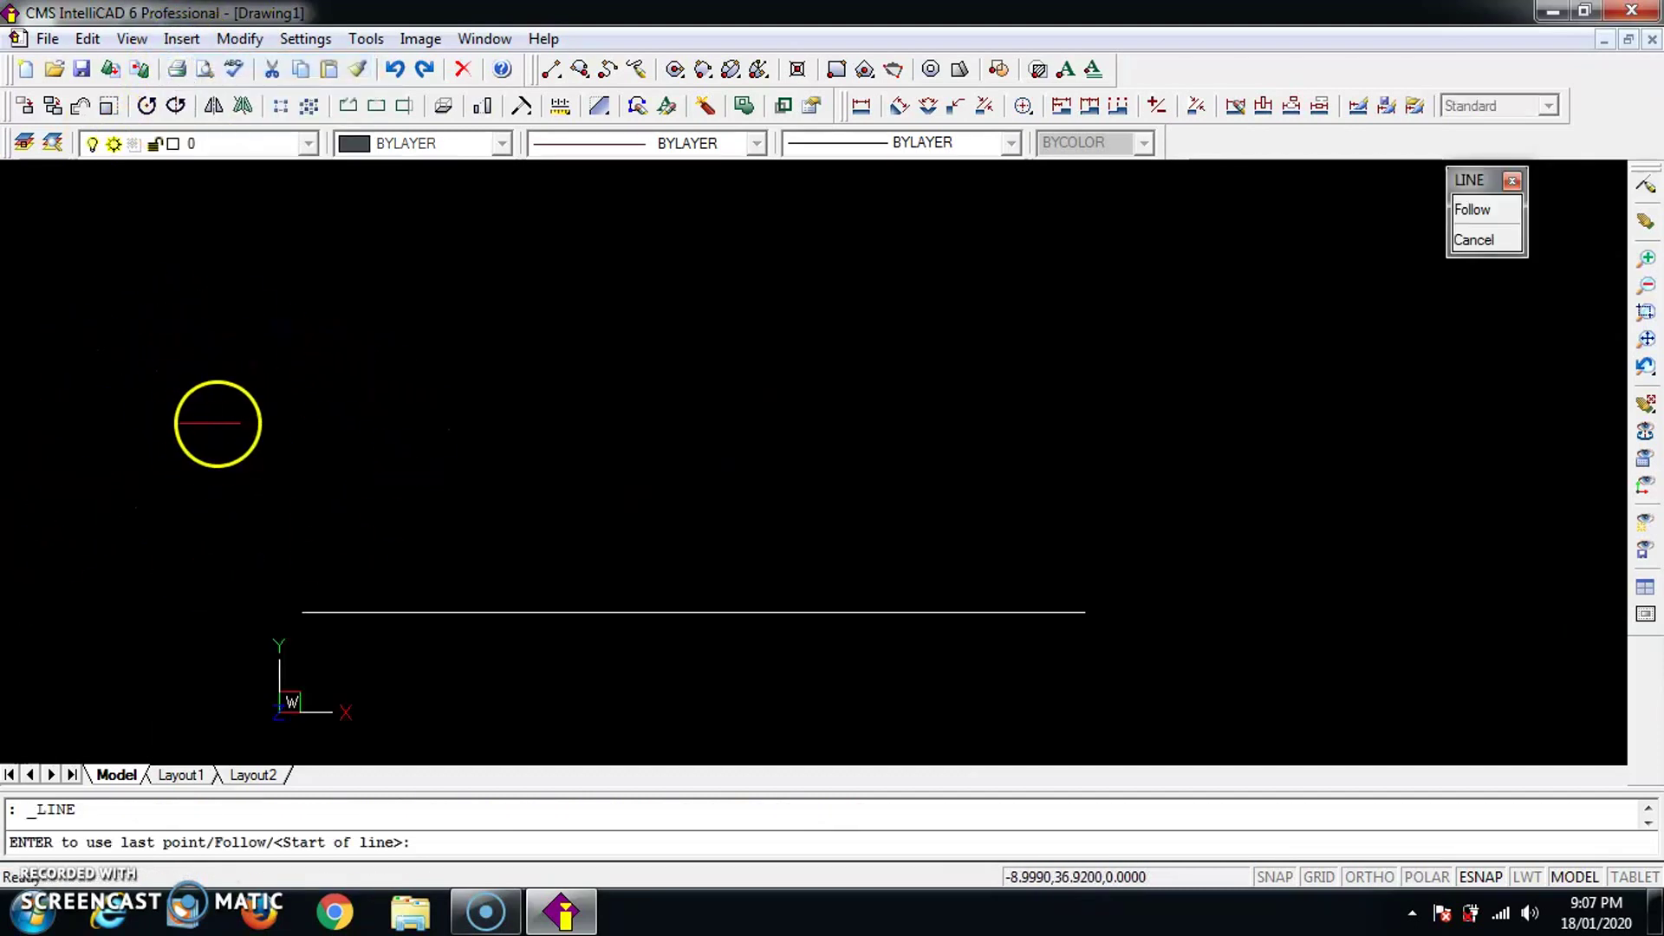
left_click(199, 428)
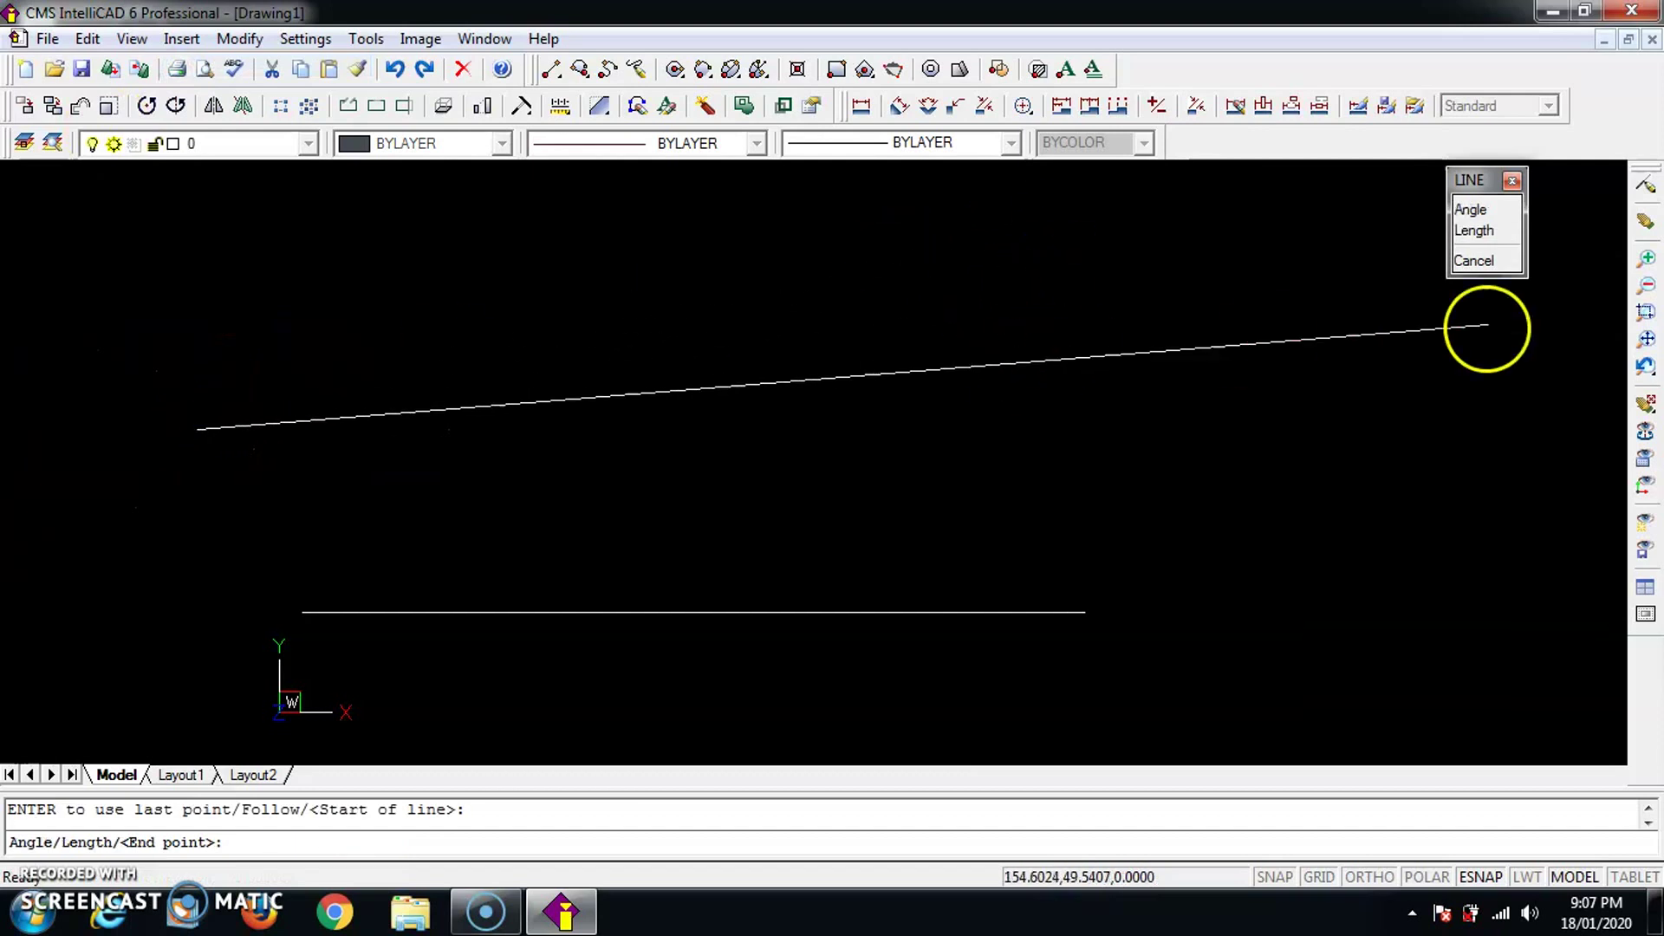
left_click(1471, 209)
type("90")
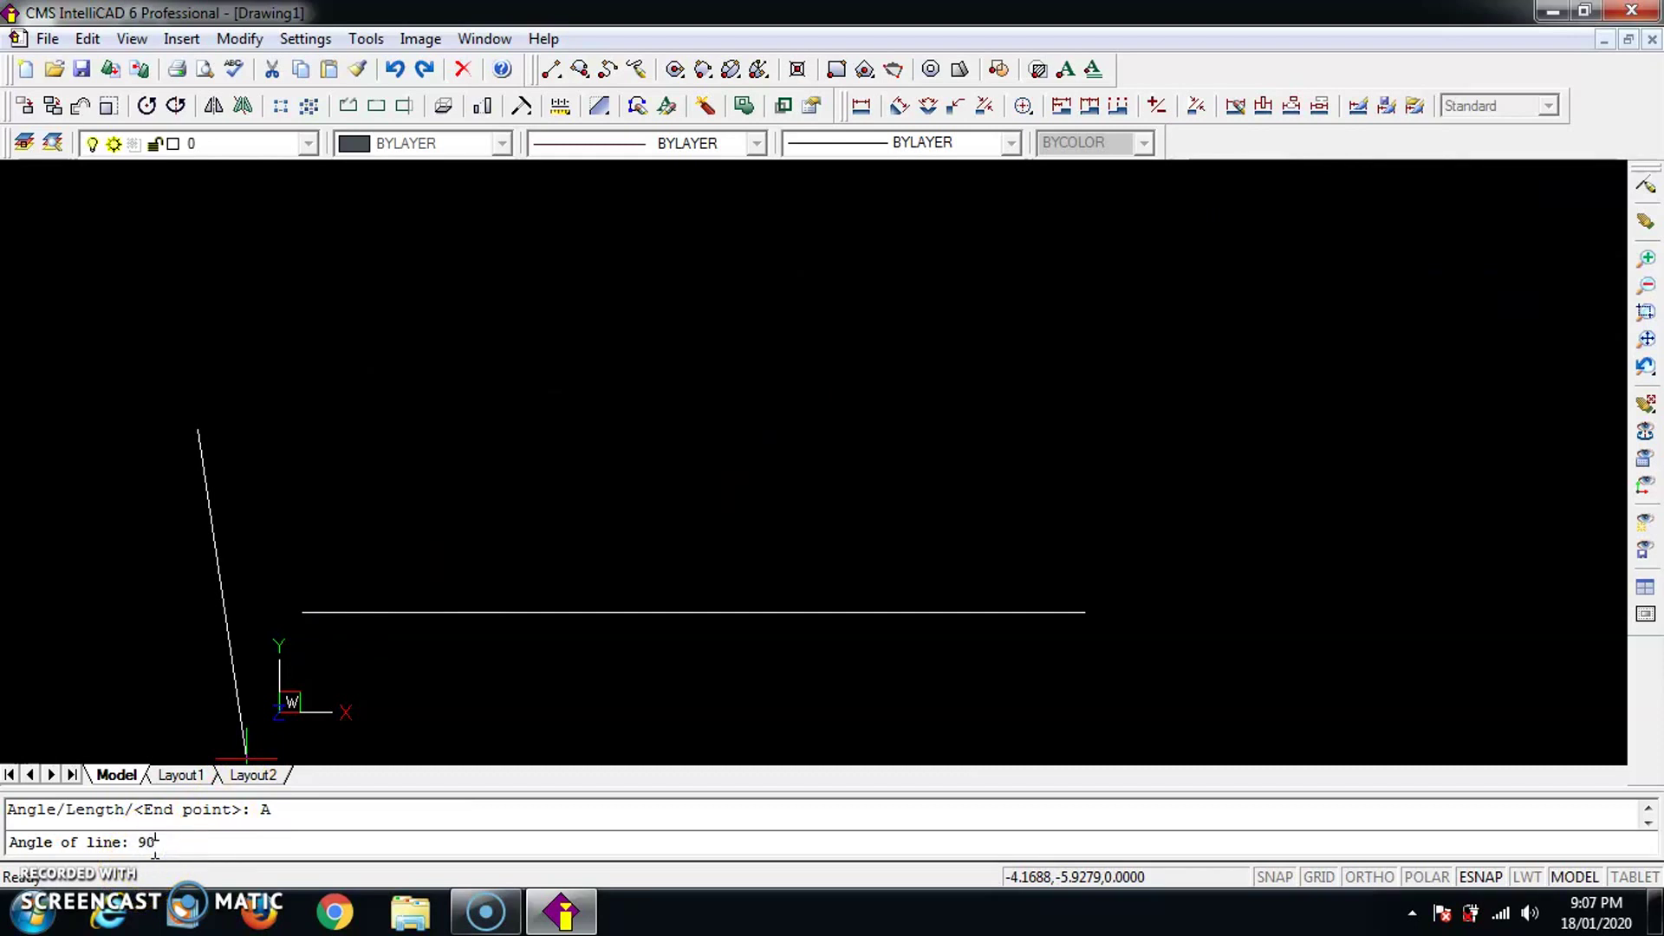
key("Return")
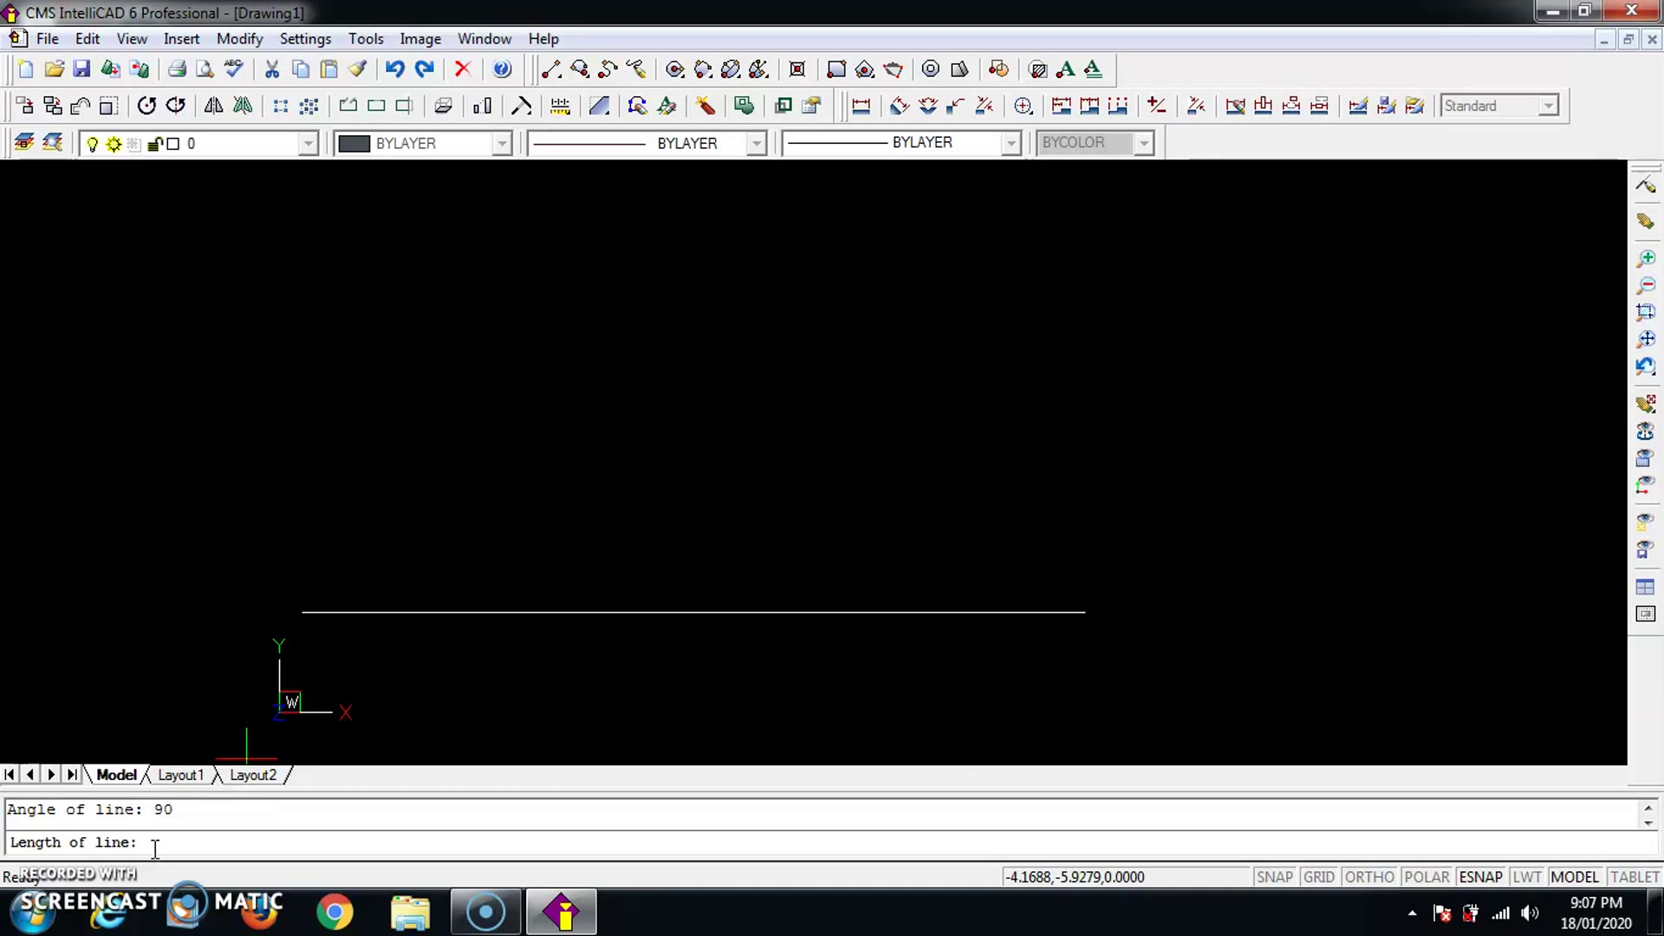
type("100")
key("Return")
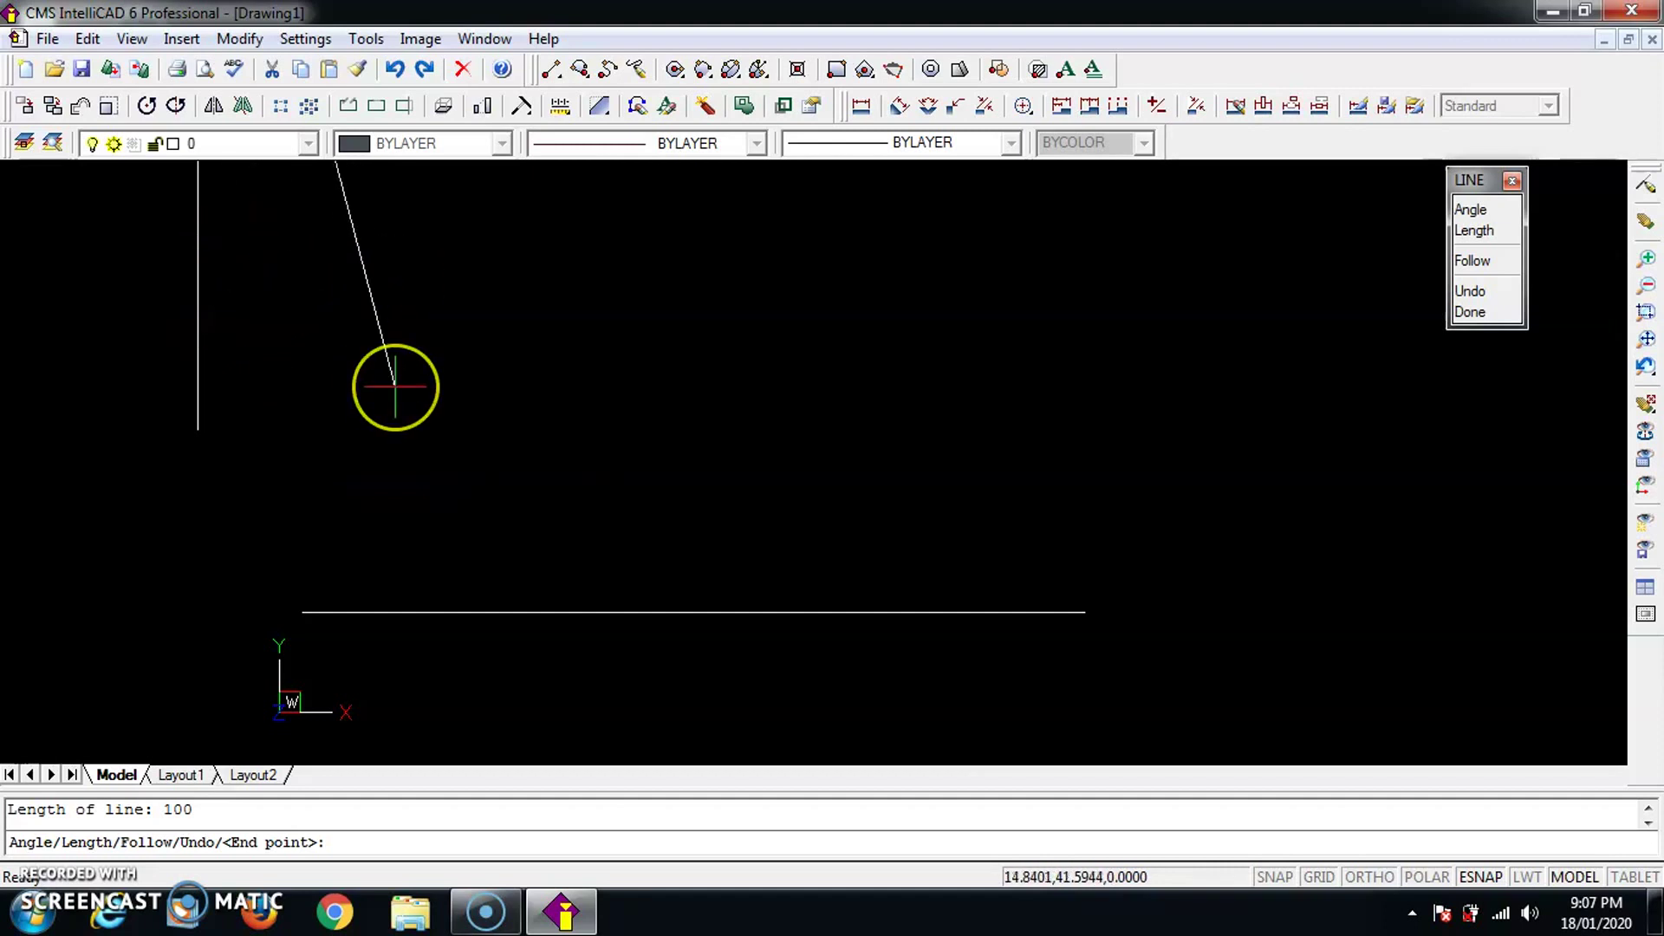
key("Escape")
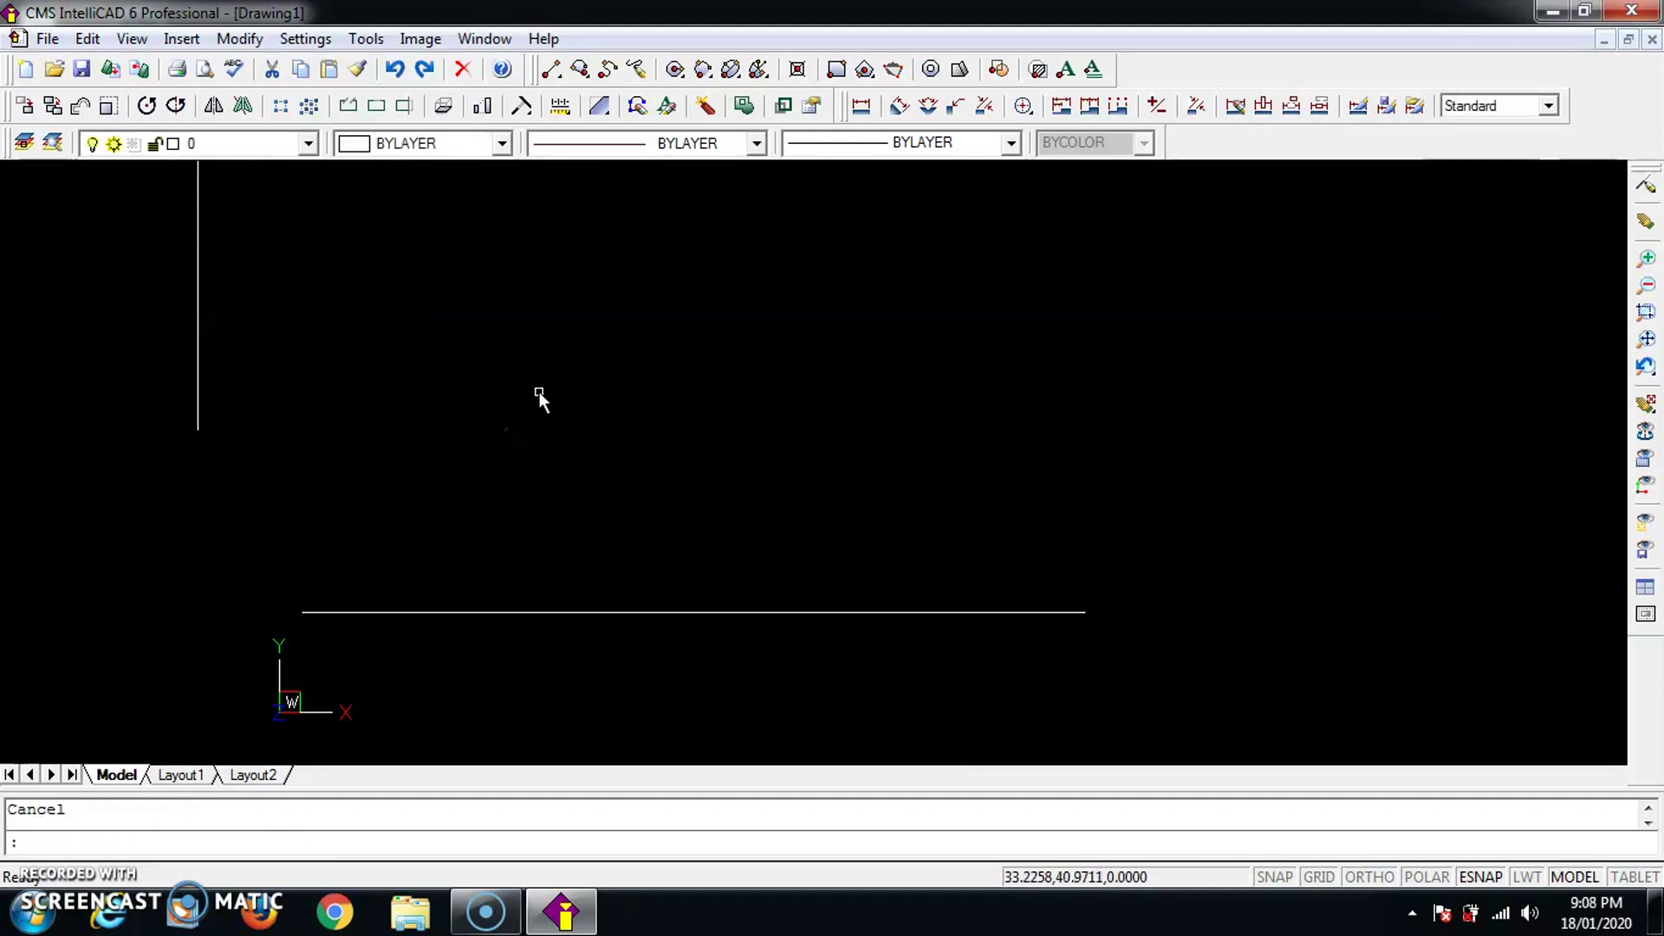
middle_click(539, 392)
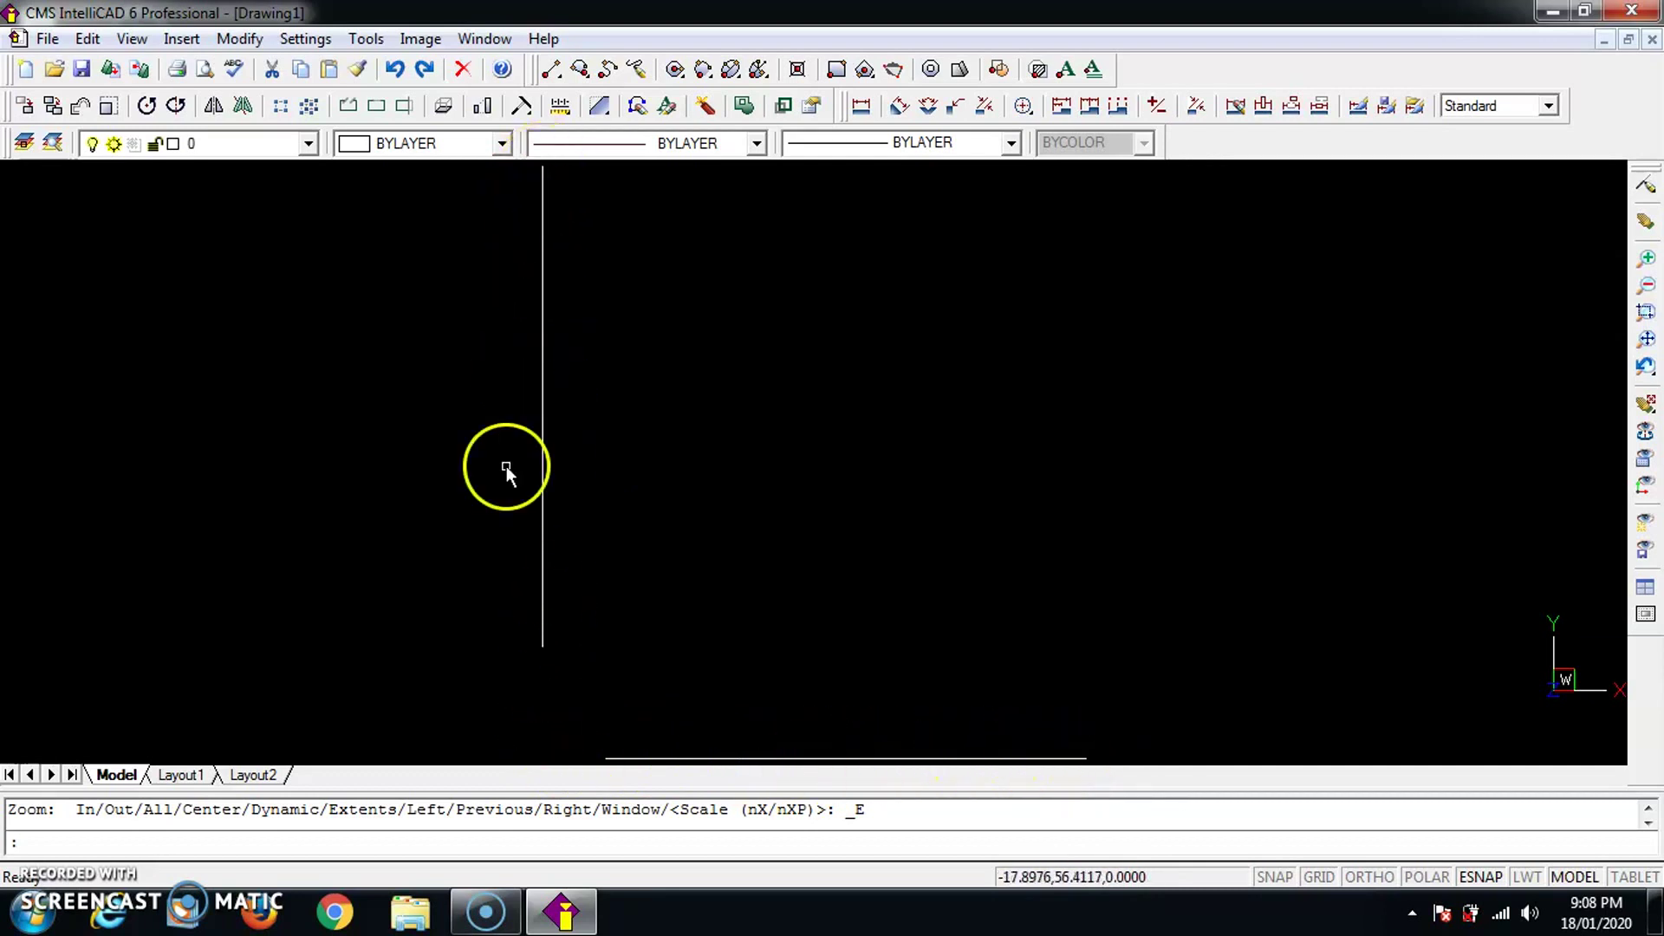
scroll(569, 572, "down", 3)
scroll(542, 572, "up", 2)
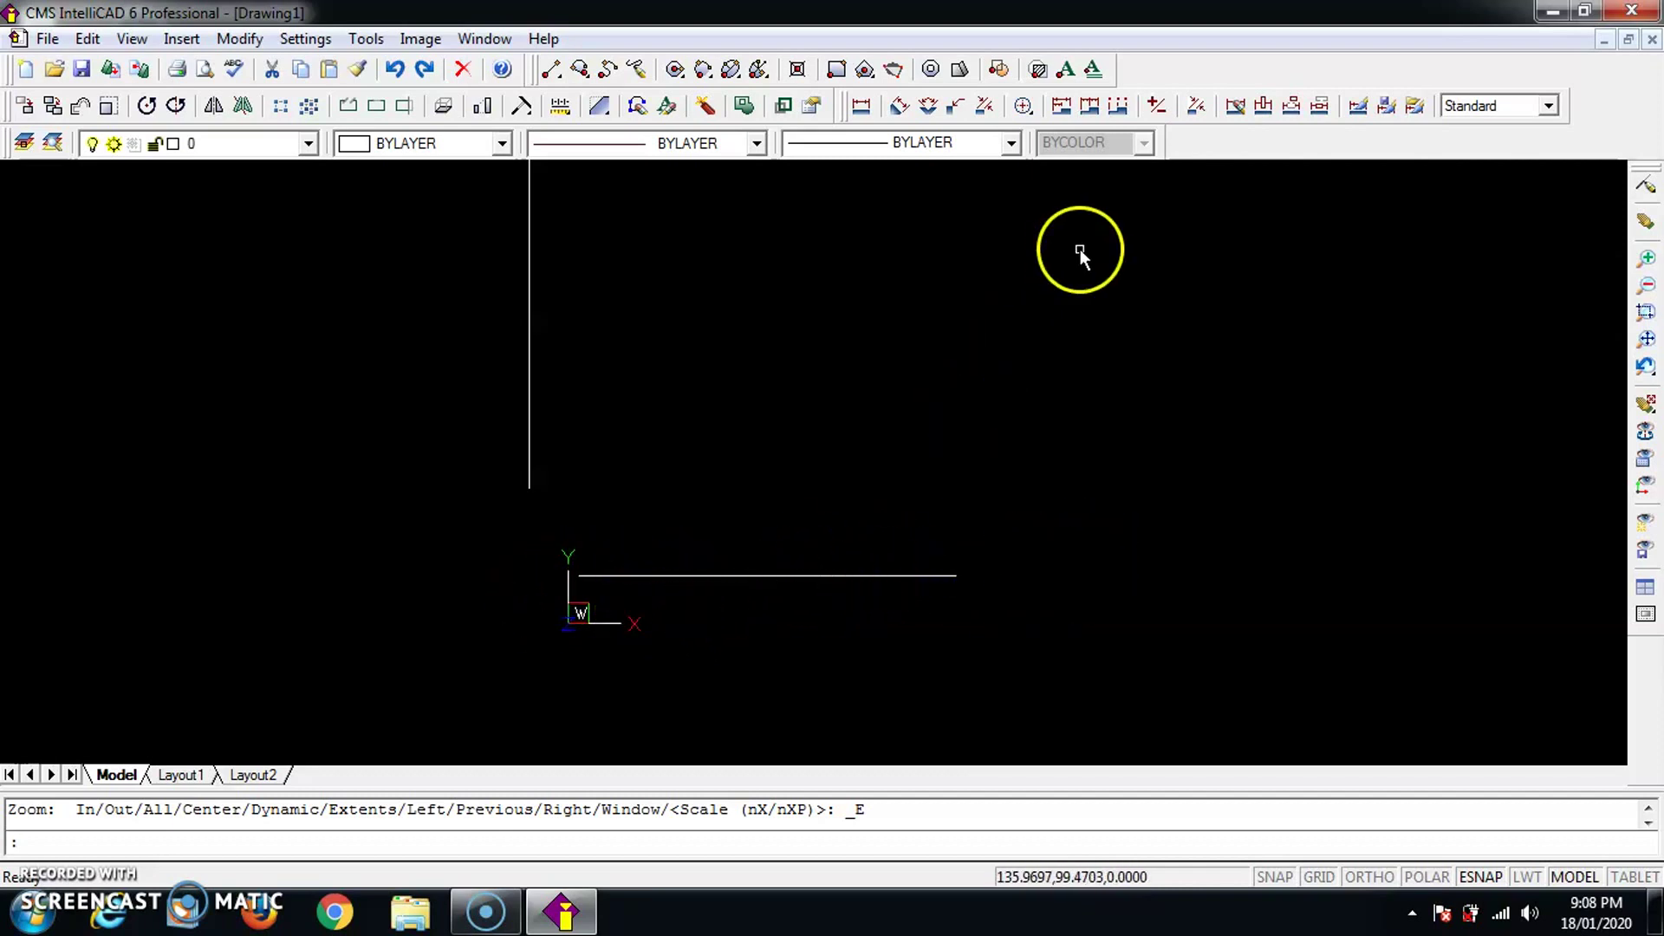
left_click(189, 39)
- Draw a 50-unit line at 45° from the horizontal line's right endpoint, then end the command
left_click(201, 60)
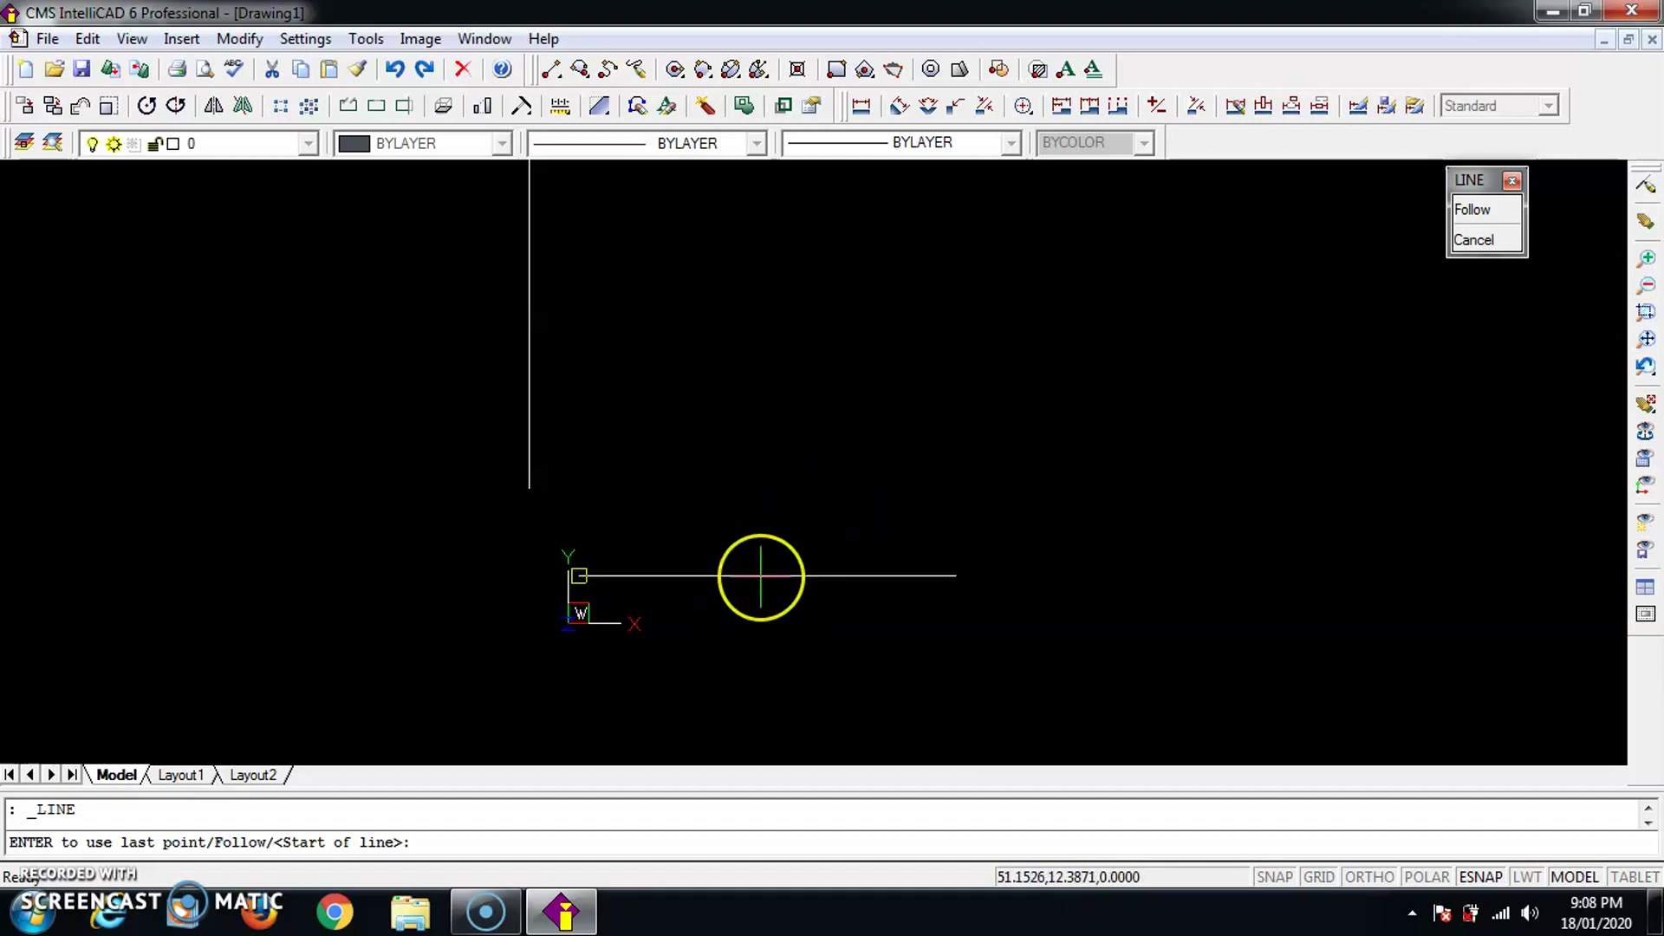
left_click(761, 575)
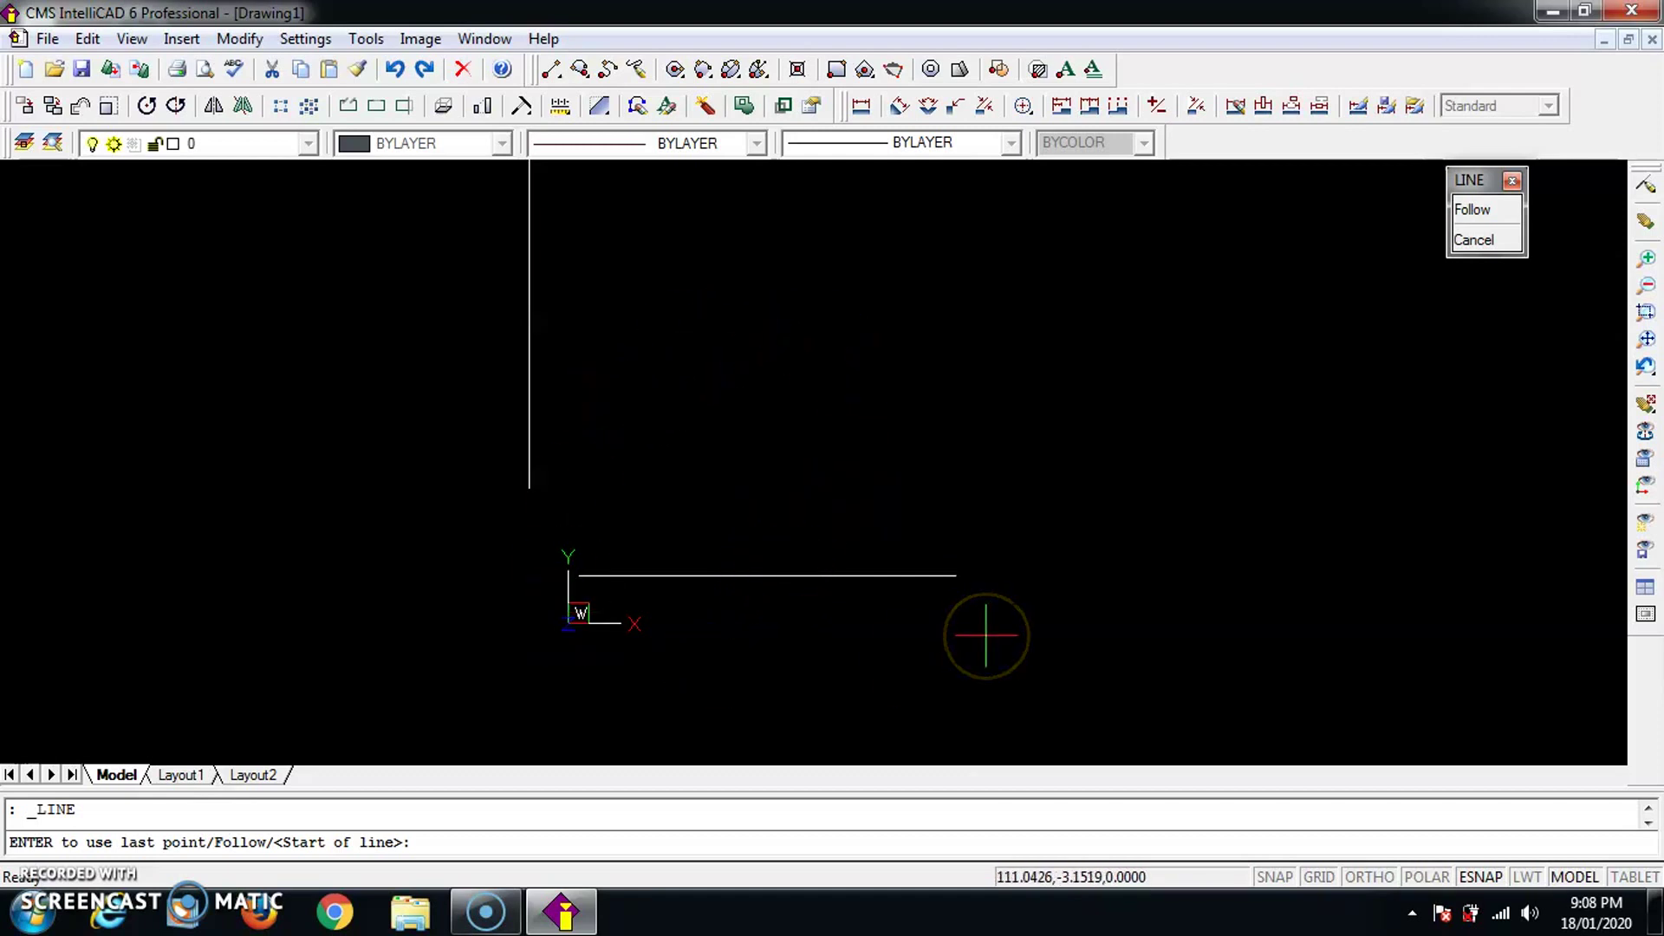
left_click_drag(997, 620, 962, 548)
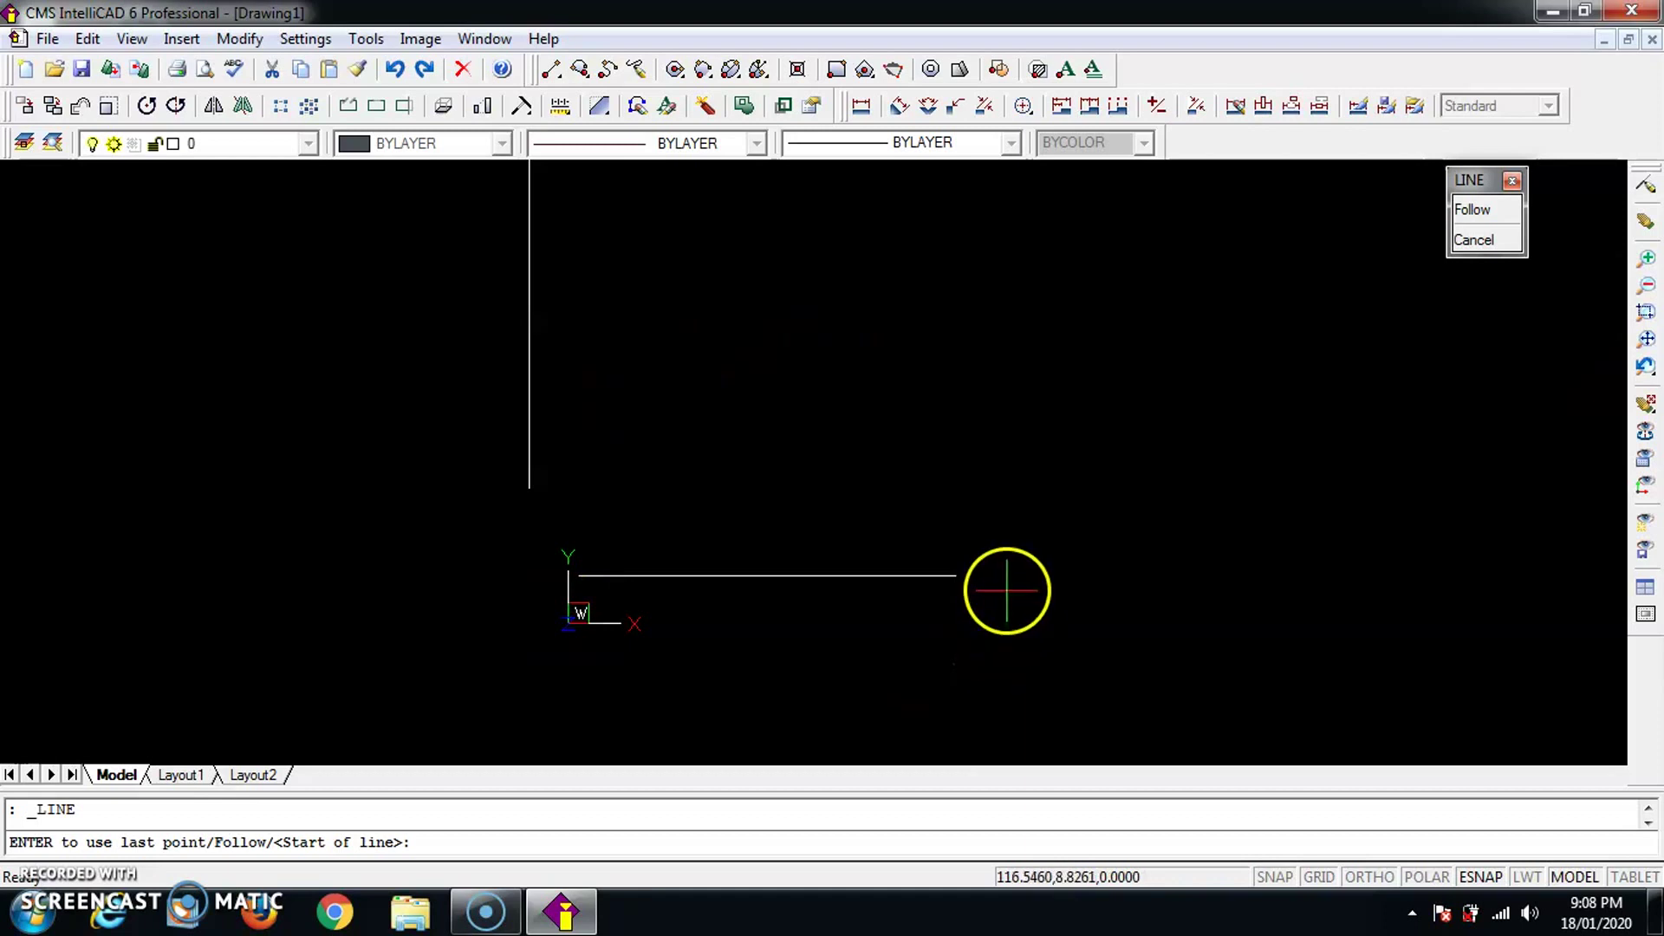
left_click(954, 575)
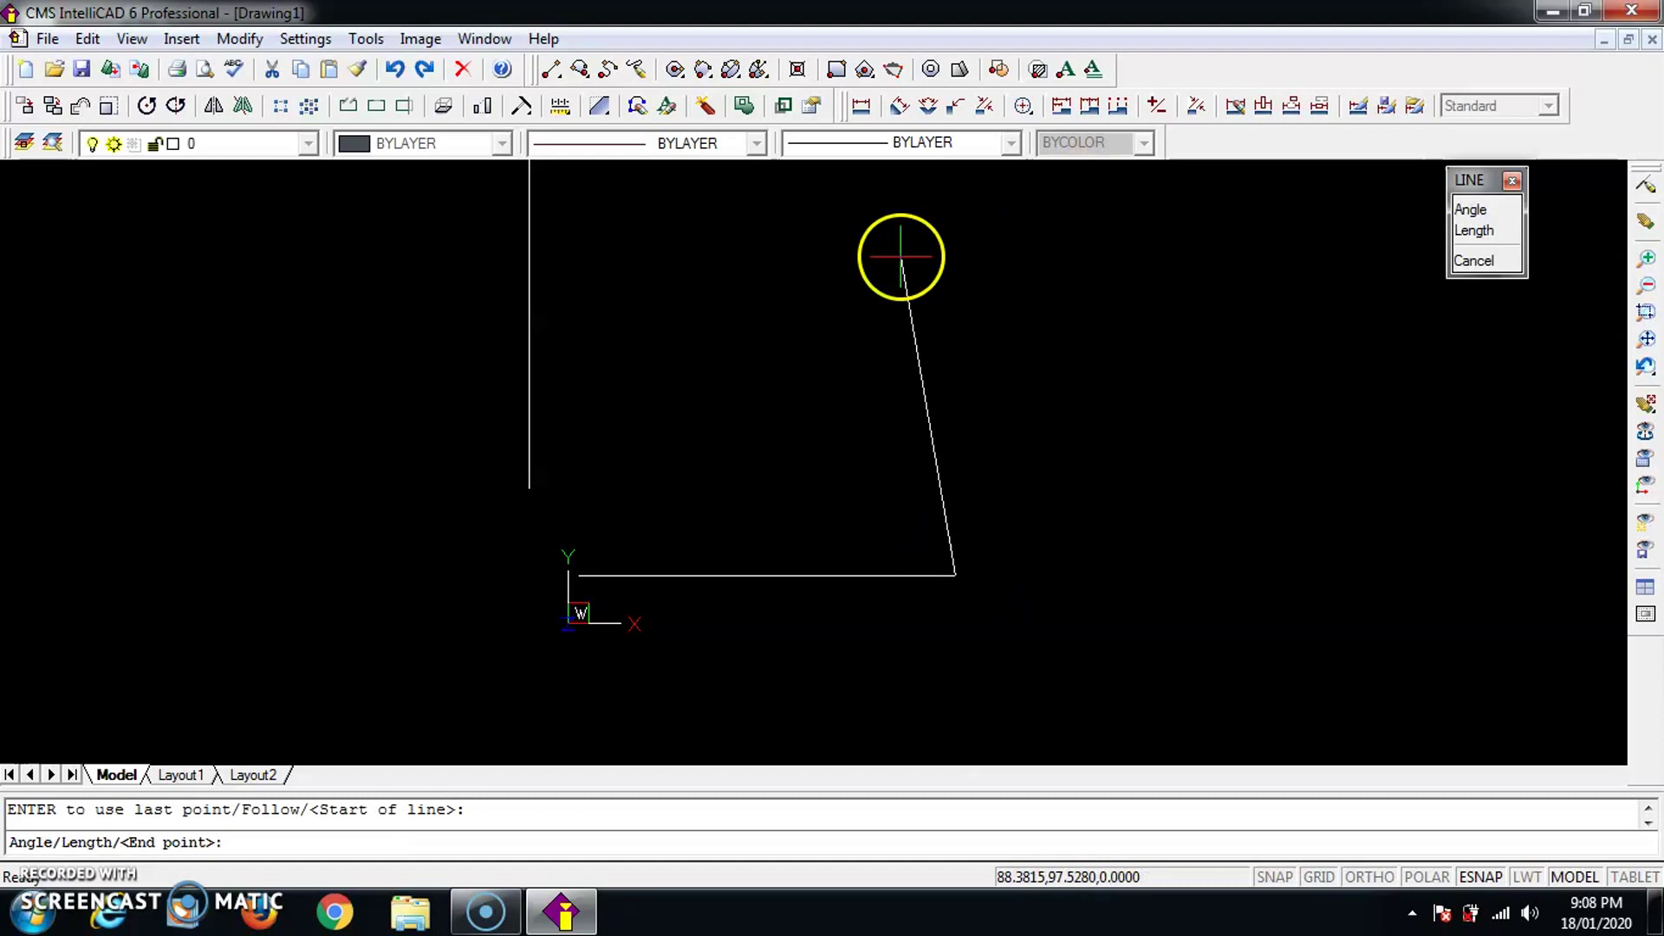
left_click(1476, 214)
type("45")
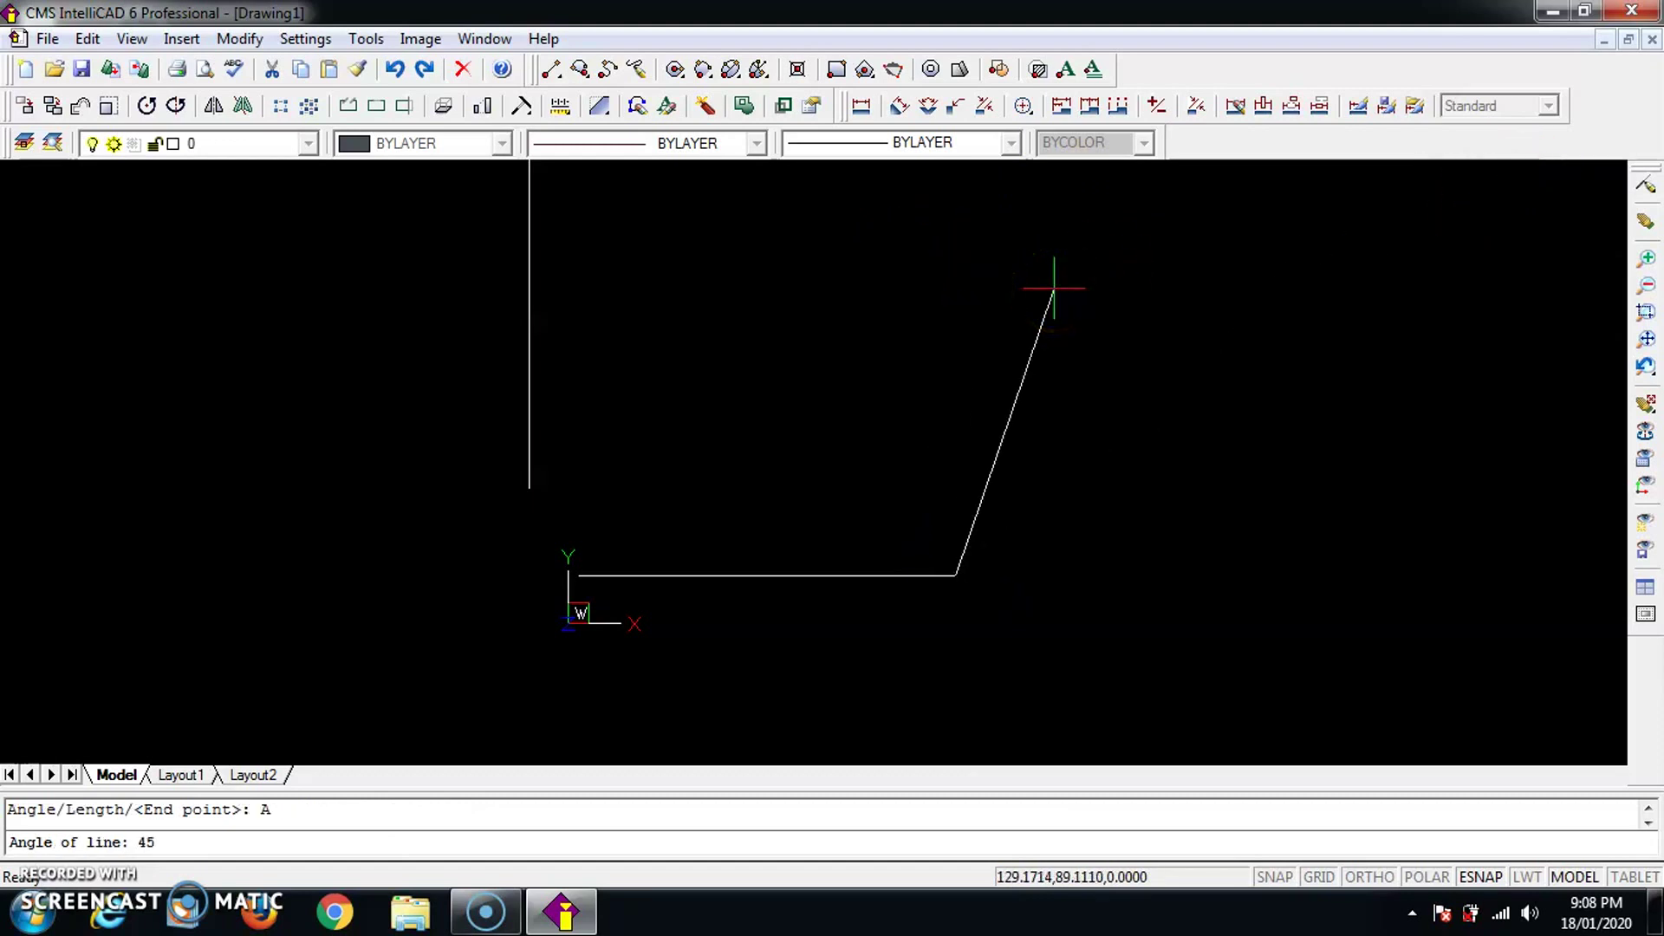
key("Return")
type("50")
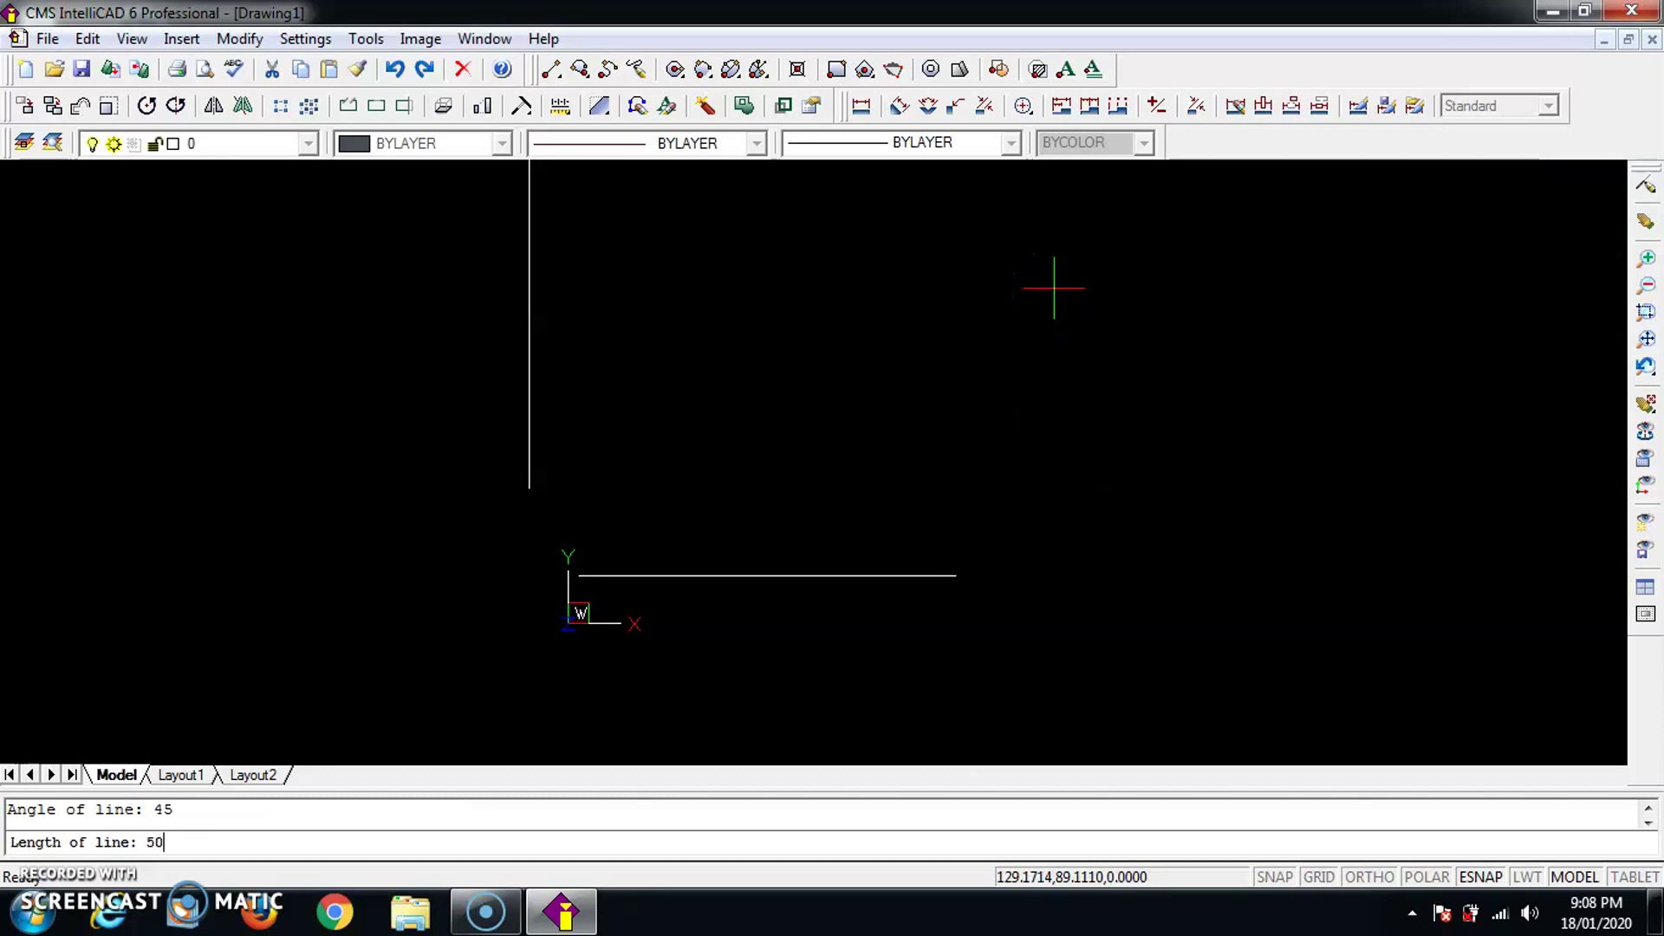
key("Return")
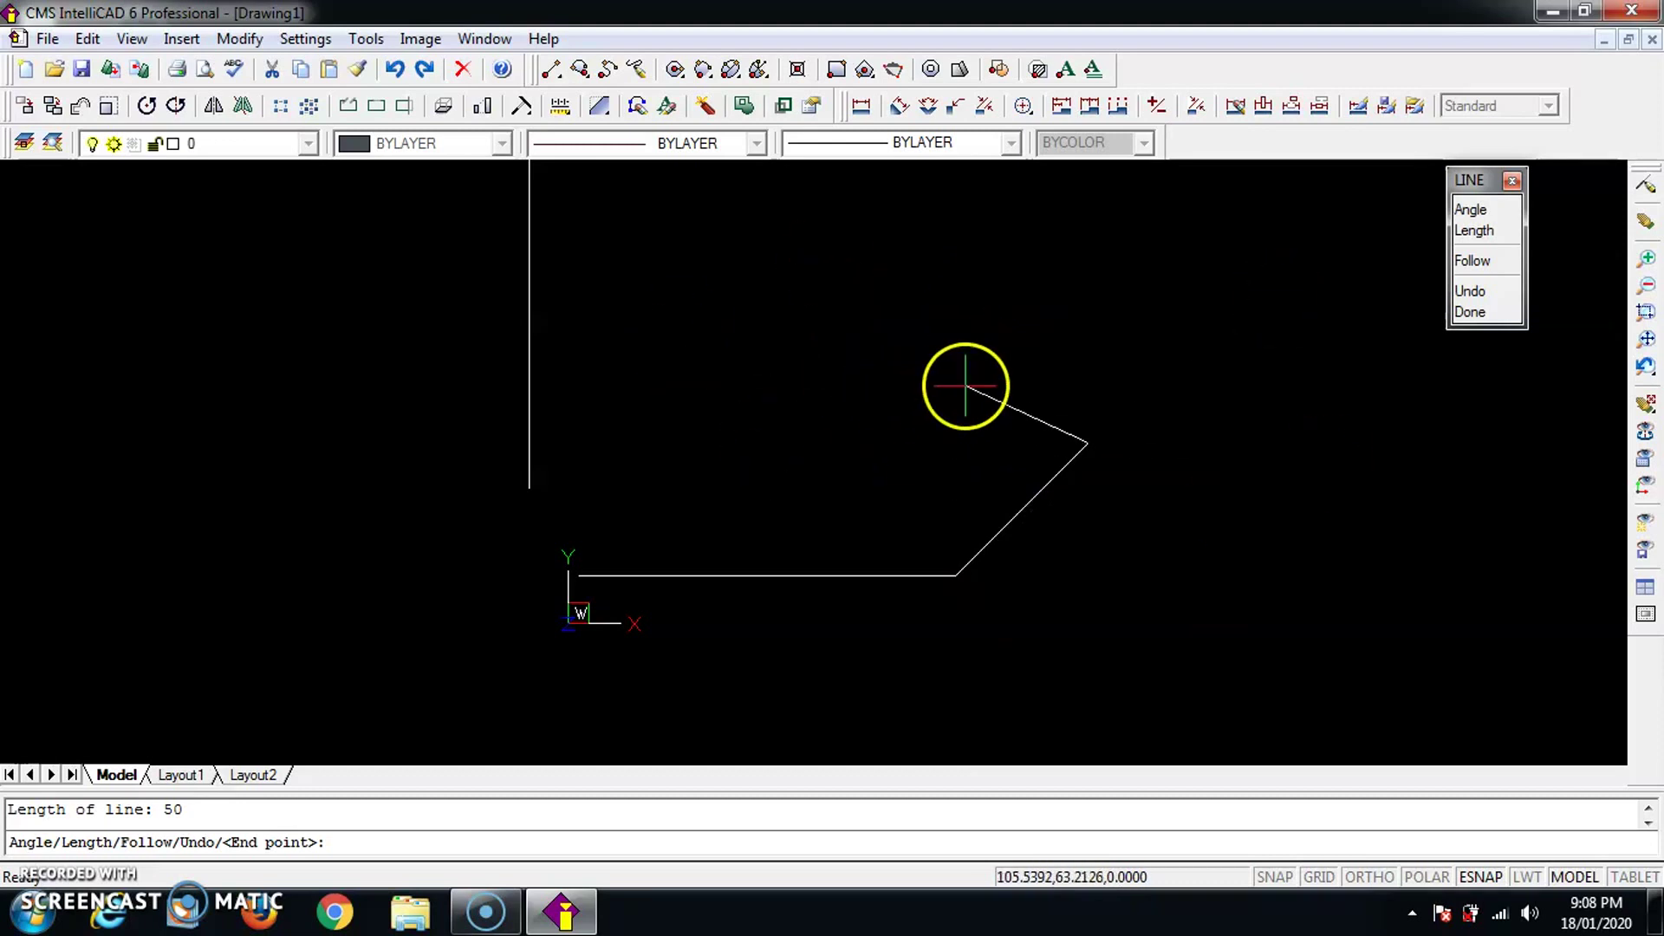
key("Escape")
scroll(786, 367, "down", 3)
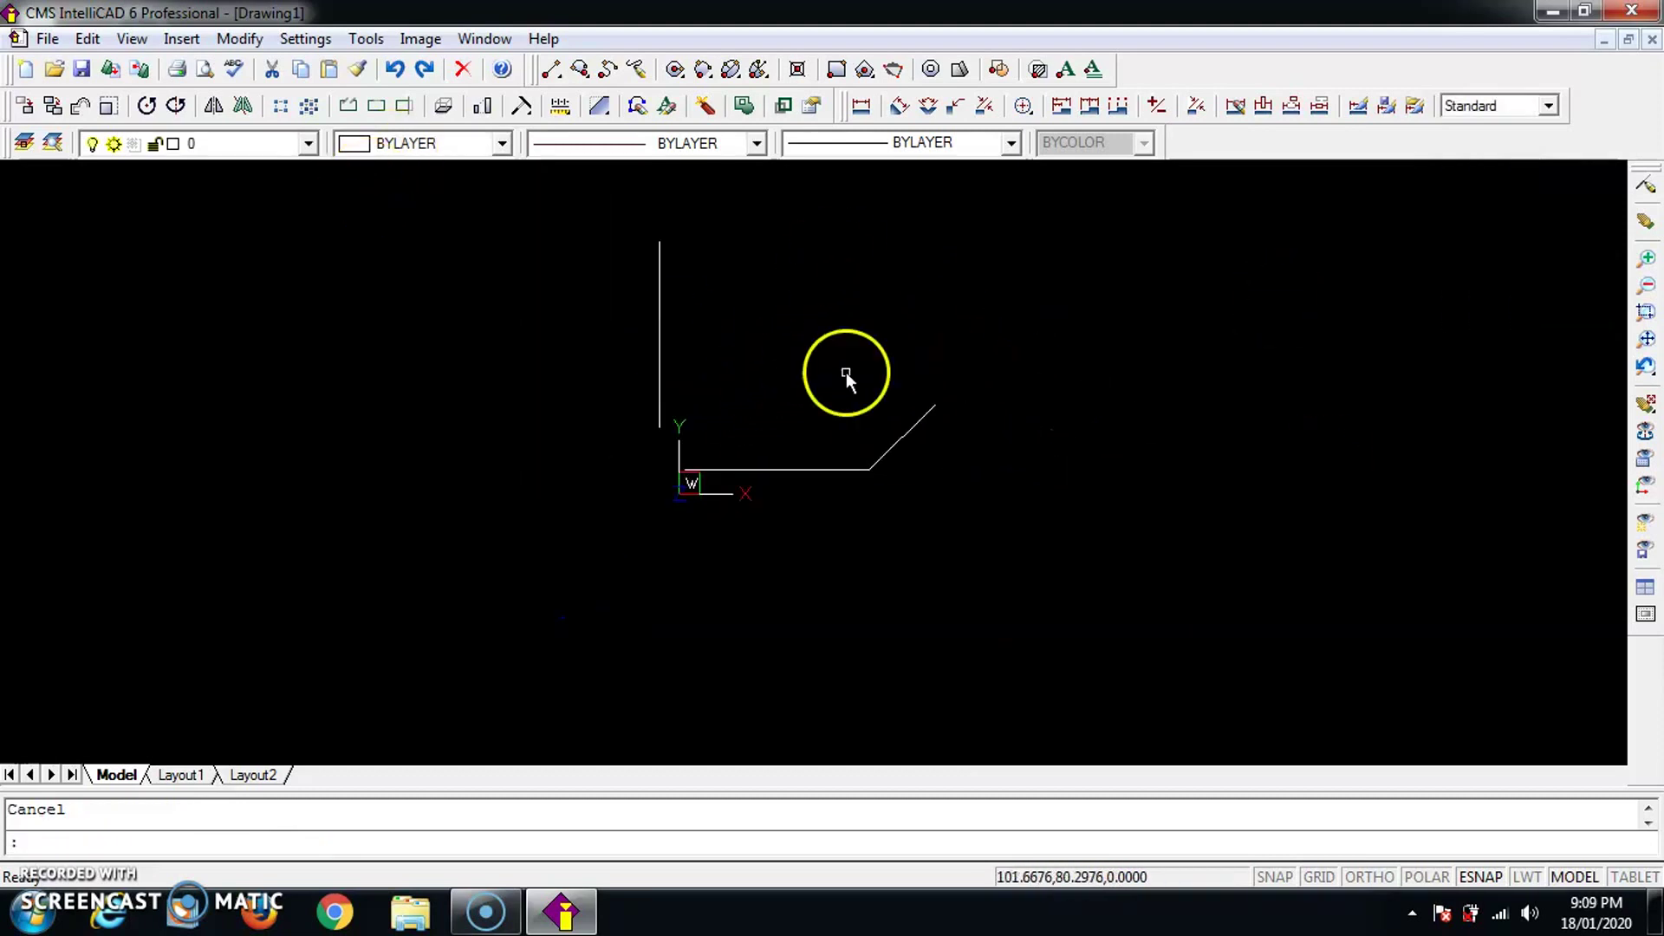
scroll(870, 404, "up", 4)
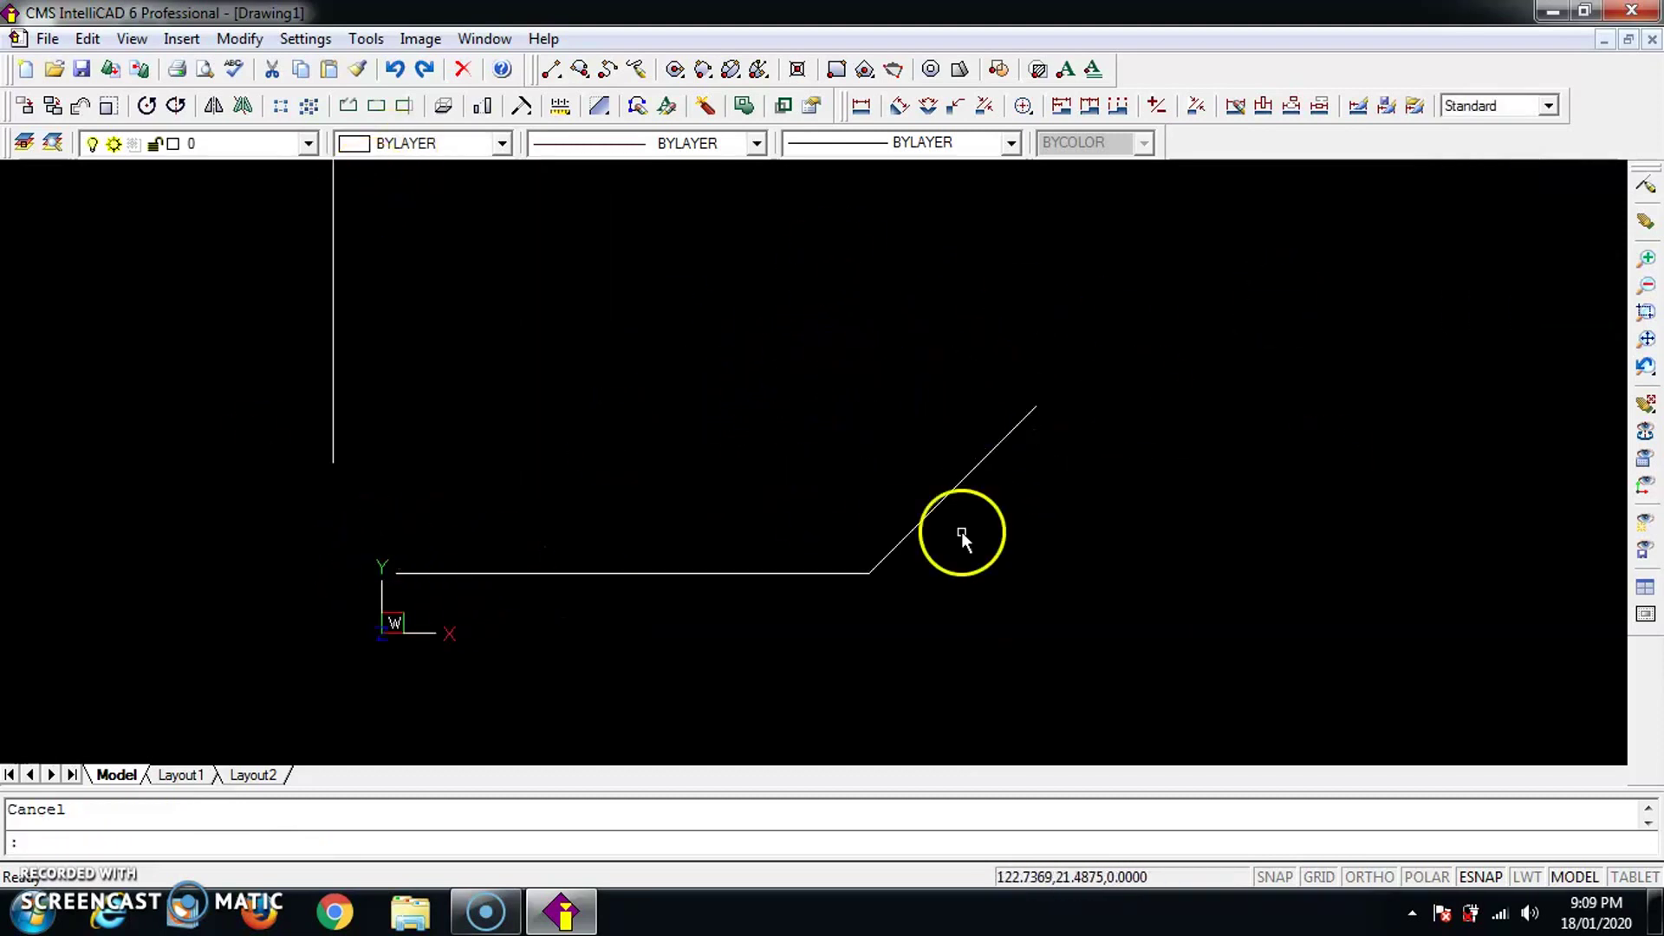